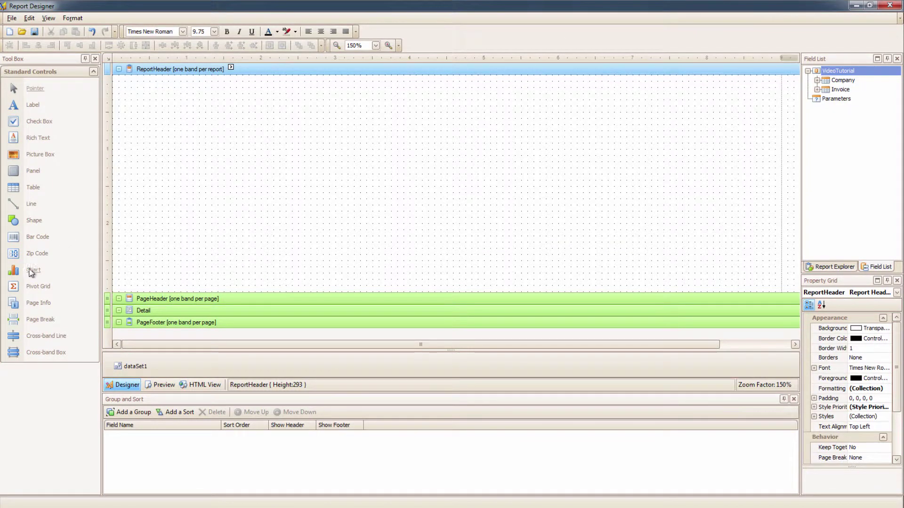
Step: Add a bar chart to the ReportHeader band and remove Series 2 from it
left_click_drag(32, 272, 158, 75)
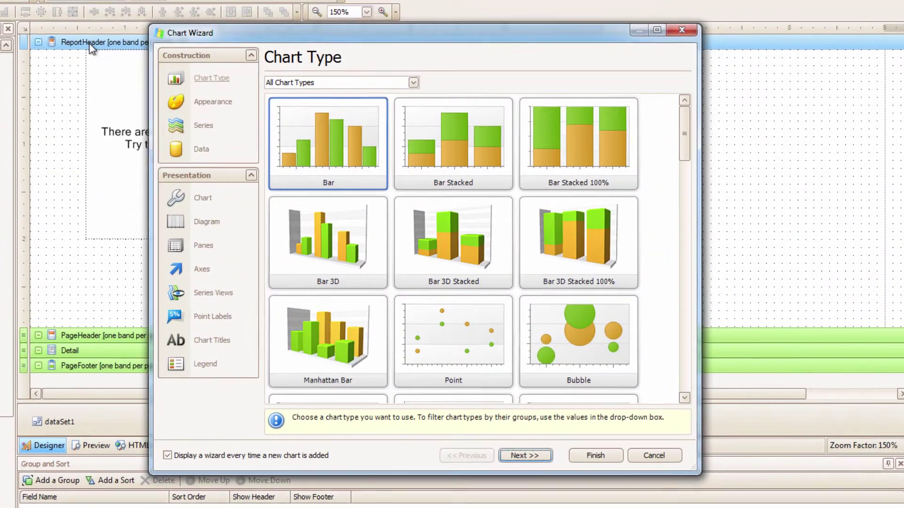
left_click(202, 126)
left_click(292, 95)
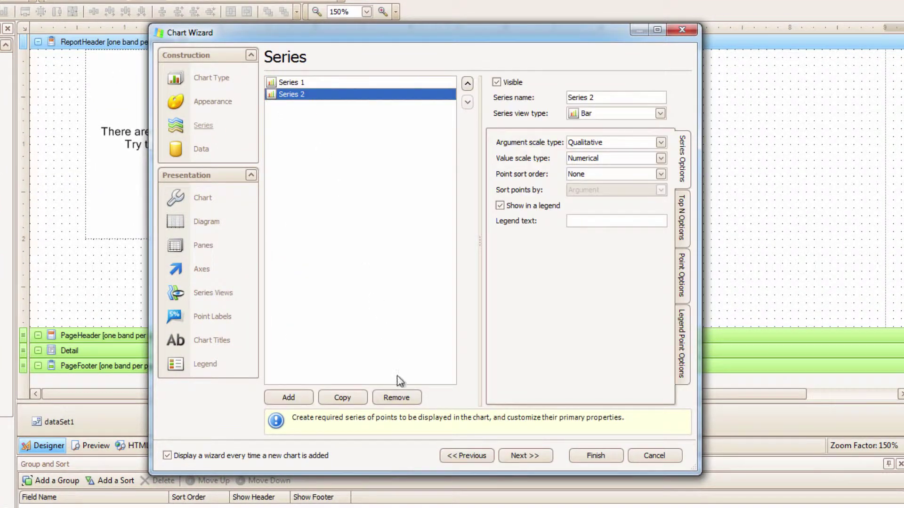
left_click(396, 398)
Step: Set the value format of Series 1's points to Currency
left_click(683, 285)
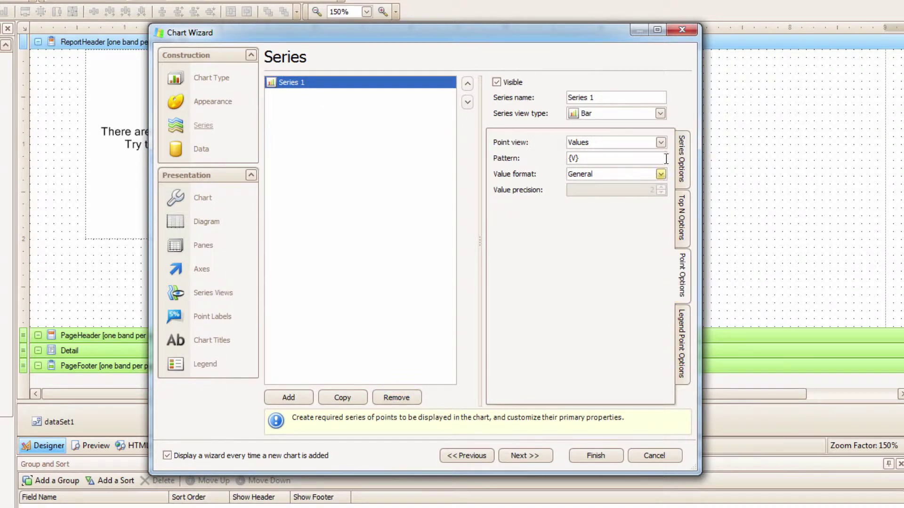
left_click(660, 174)
left_click(621, 215)
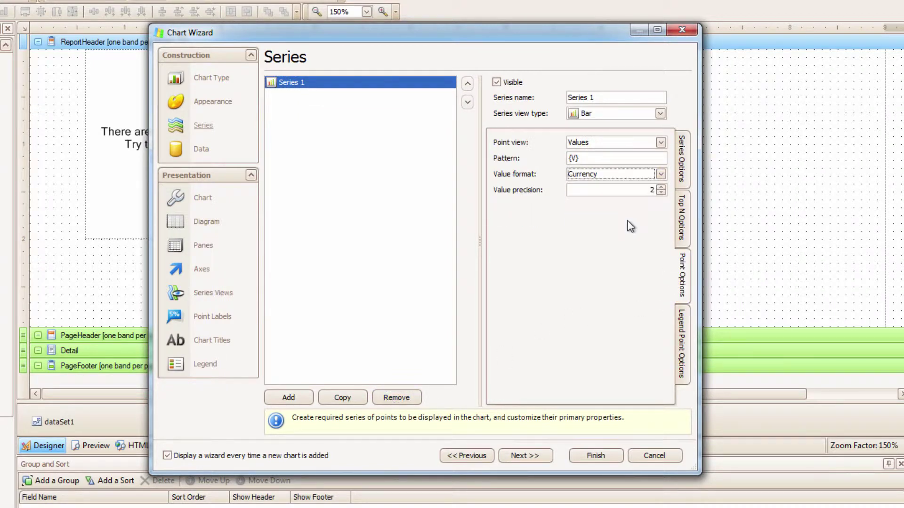
Step: Bind Series 1 to the data source, with Invoice.TxnDate as its argument and Invoice.Amount as its value
left_click(201, 150)
left_click(324, 84)
left_click(669, 193)
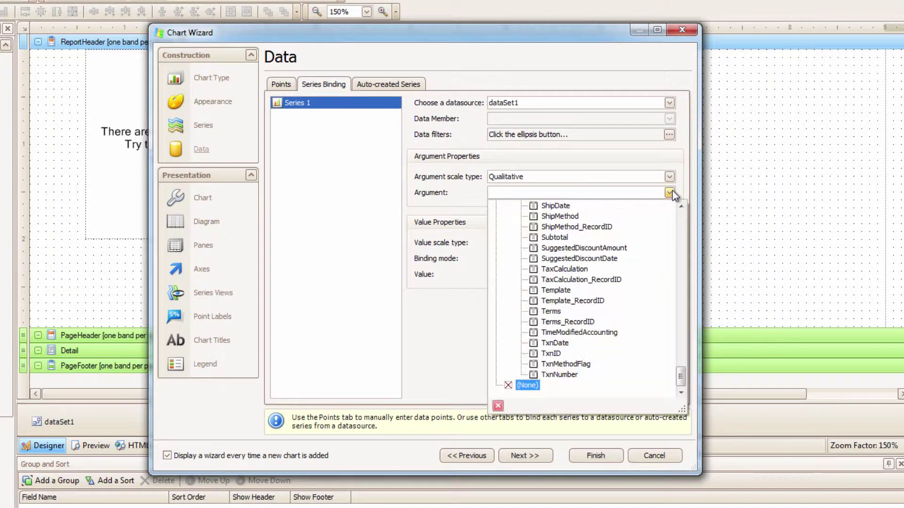
left_click(563, 346)
left_click(668, 275)
scroll(560, 376, "up", 15)
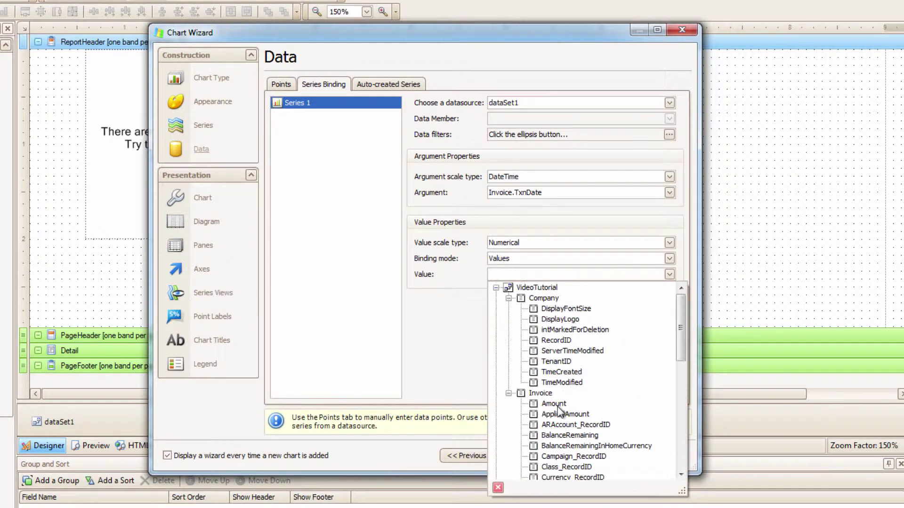
left_click(557, 403)
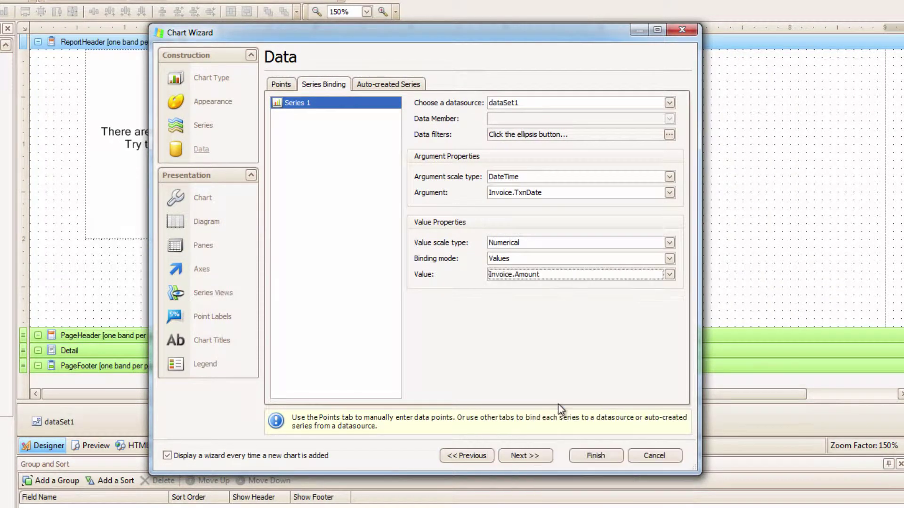
Step: Set the date-time measure unit of PrimaryAxisX to Month
left_click(206, 271)
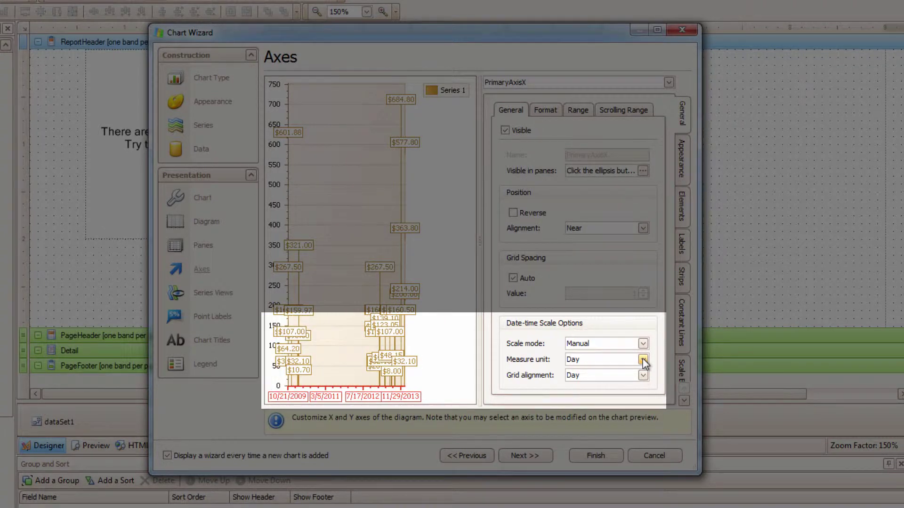
left_click(643, 360)
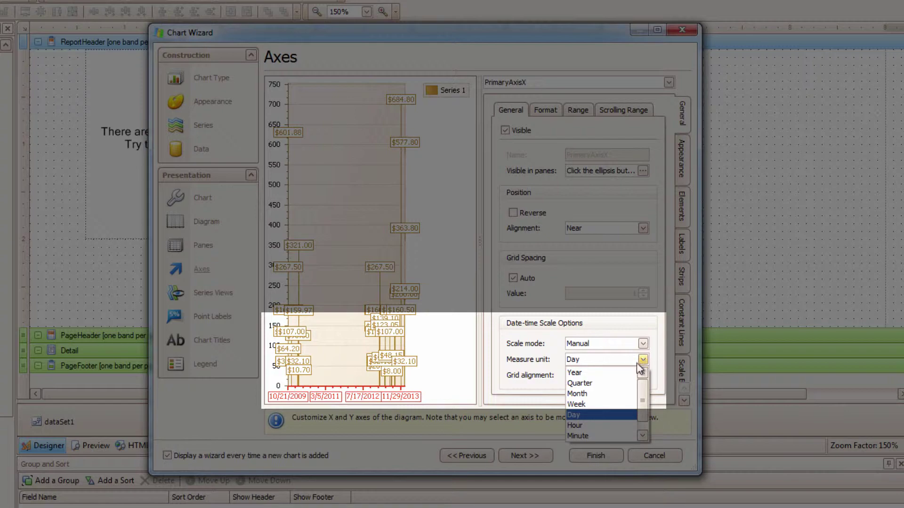
left_click(628, 393)
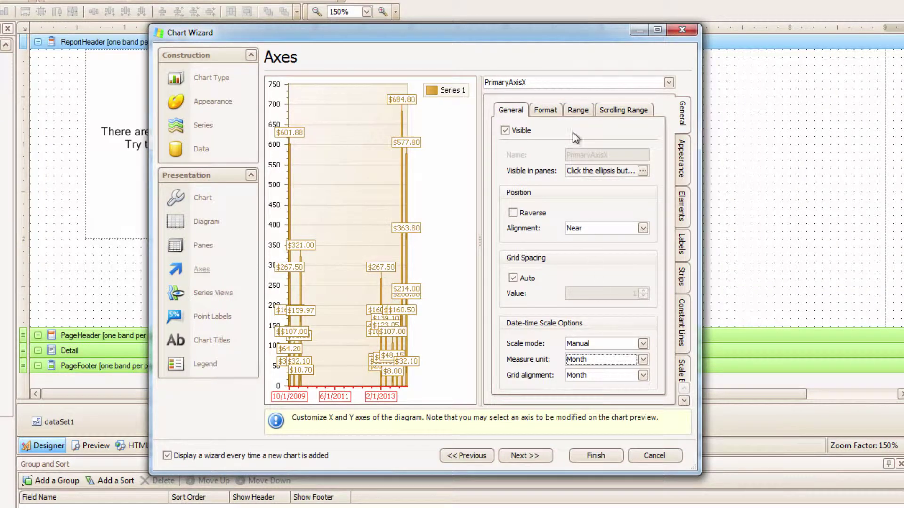
Step: Give PrimaryAxisX a Custom label format with the format string "MMM, yyyy"
left_click(546, 111)
left_click(650, 131)
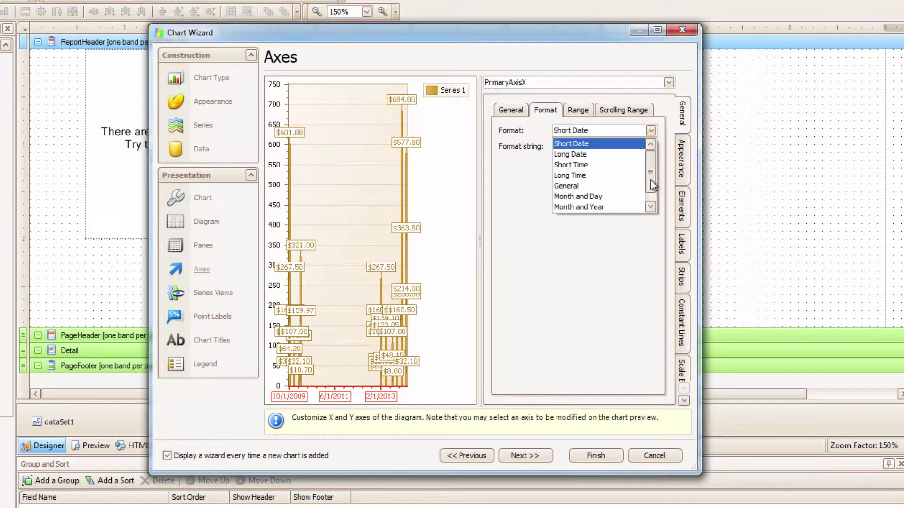
scroll(593, 188, "down", 1)
left_click(583, 206)
left_click(585, 148)
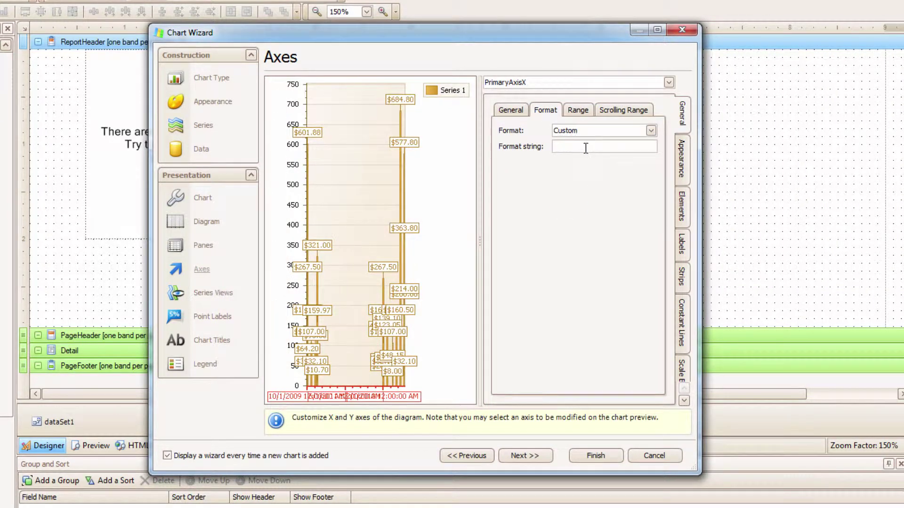
type("MMM")
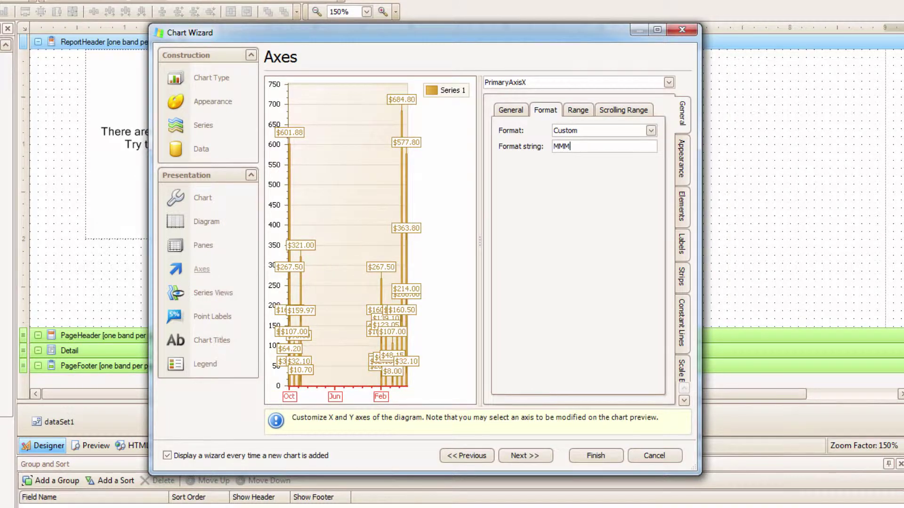
type(", yyyy")
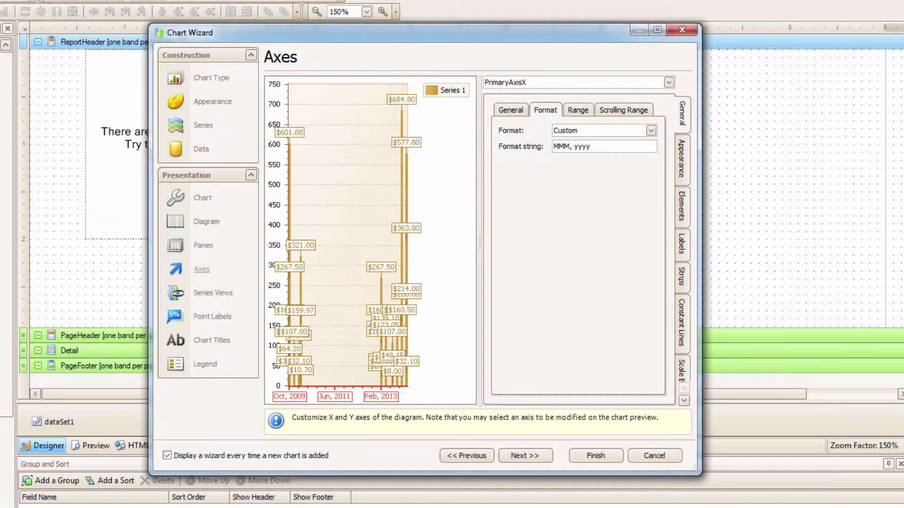
Step: Hide the minor tickmarks on PrimaryAxisX
left_click(681, 206)
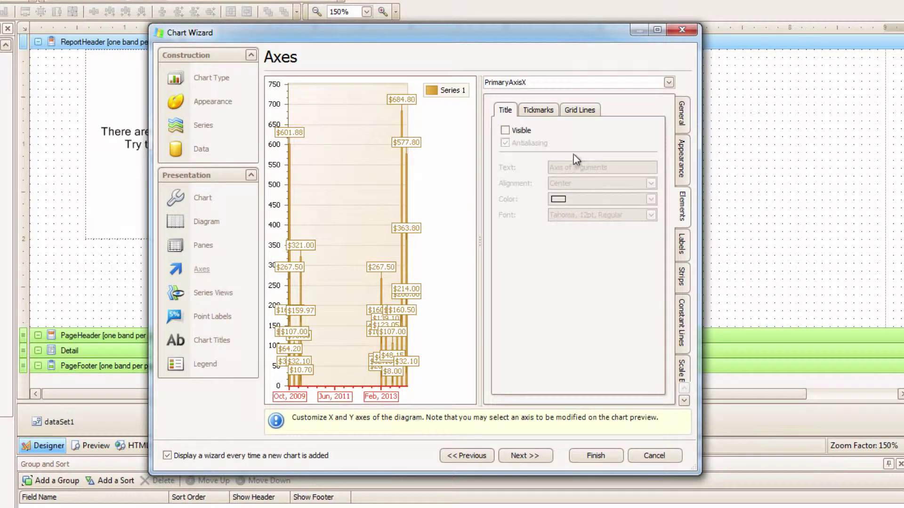
left_click(539, 111)
left_click(528, 254)
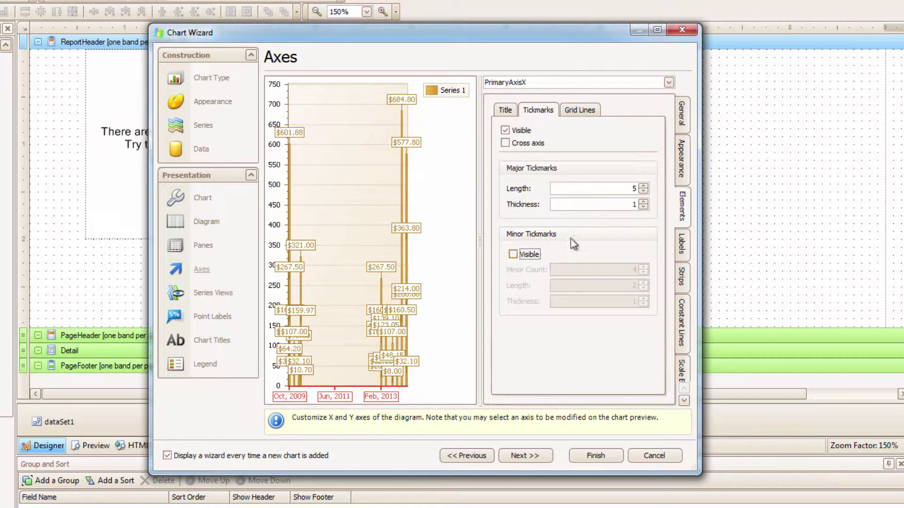
Step: Format the PrimaryAxisY labels as Currency with a precision of 0
left_click(668, 82)
left_click(608, 103)
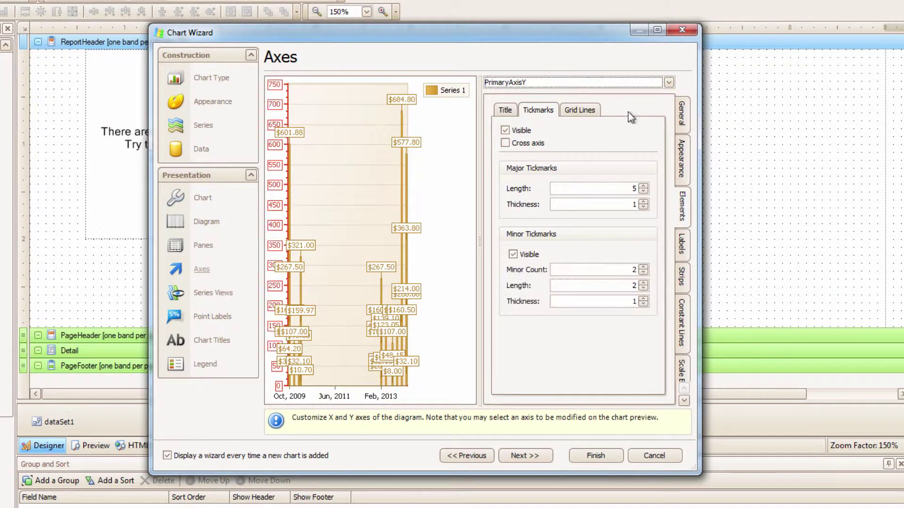
left_click(681, 113)
left_click(650, 131)
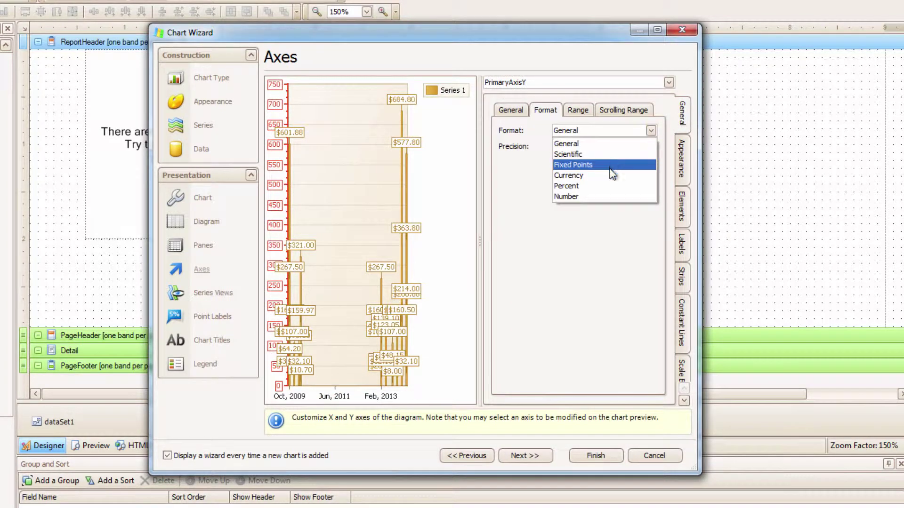
left_click(610, 175)
left_click(651, 149)
left_click(651, 149)
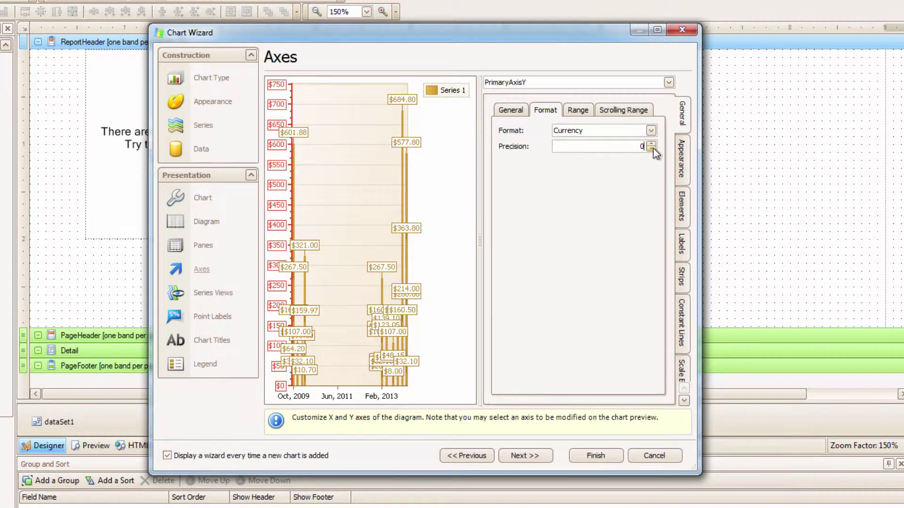
Step: Finish the wizard, place the chart at the band's left edge enlarged to about 900 by 301, and check it in the report preview
left_click(611, 453)
left_click_drag(83, 144, 30, 144)
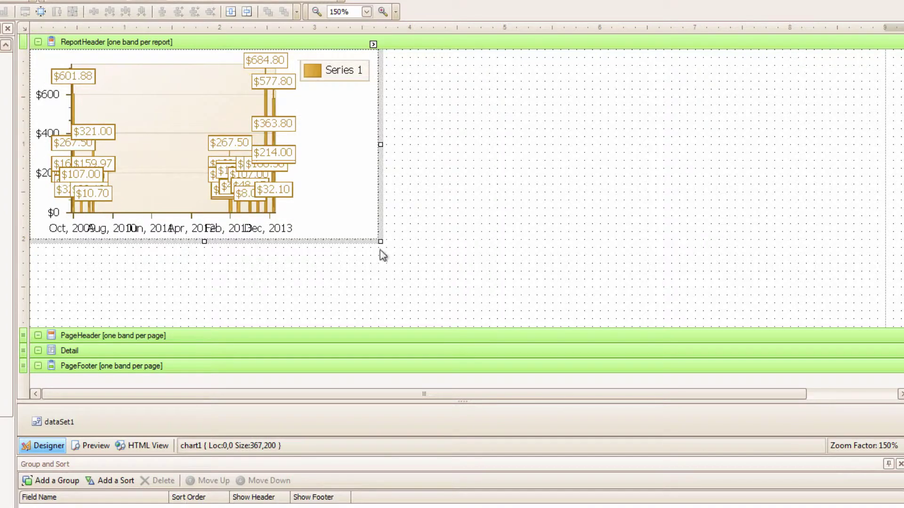
left_click_drag(373, 246, 885, 333)
left_click(89, 445)
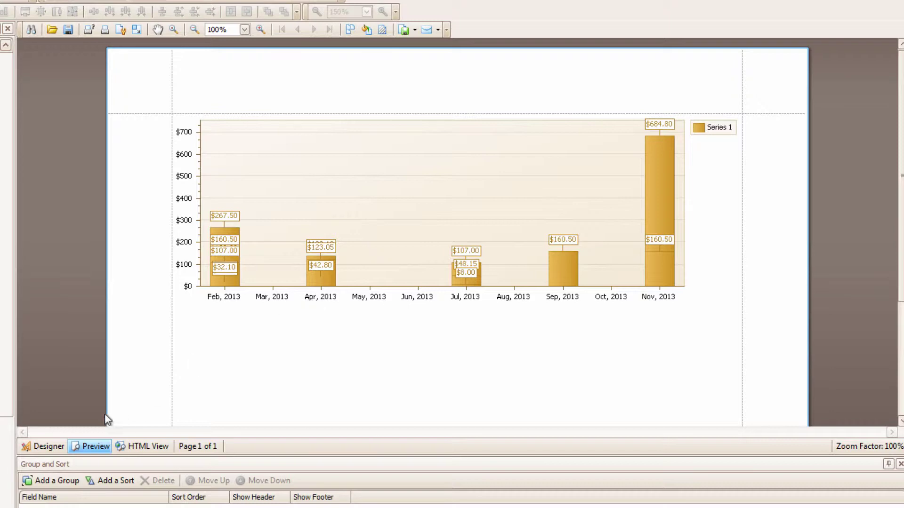
left_click(31, 446)
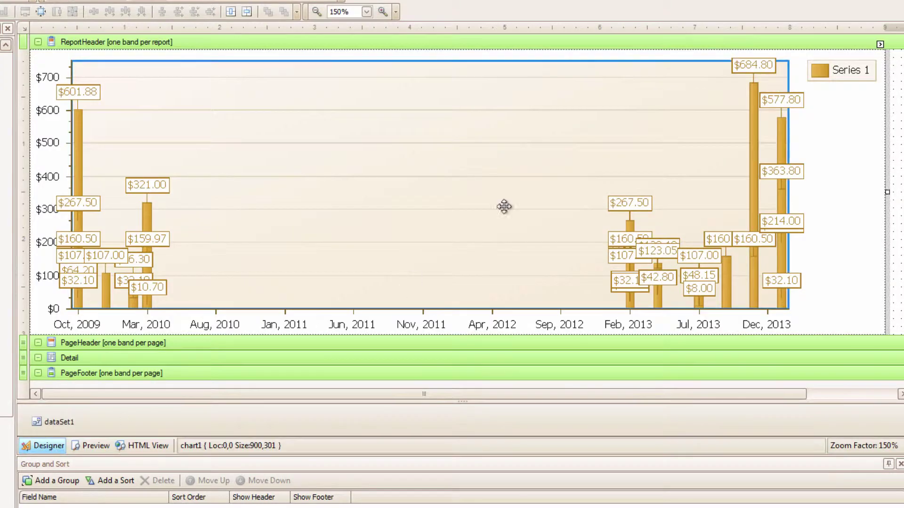
Step: Rerun the Chart Wizard and set the value binding mode of Series 1 to Summary Function
left_click(879, 44)
left_click(737, 139)
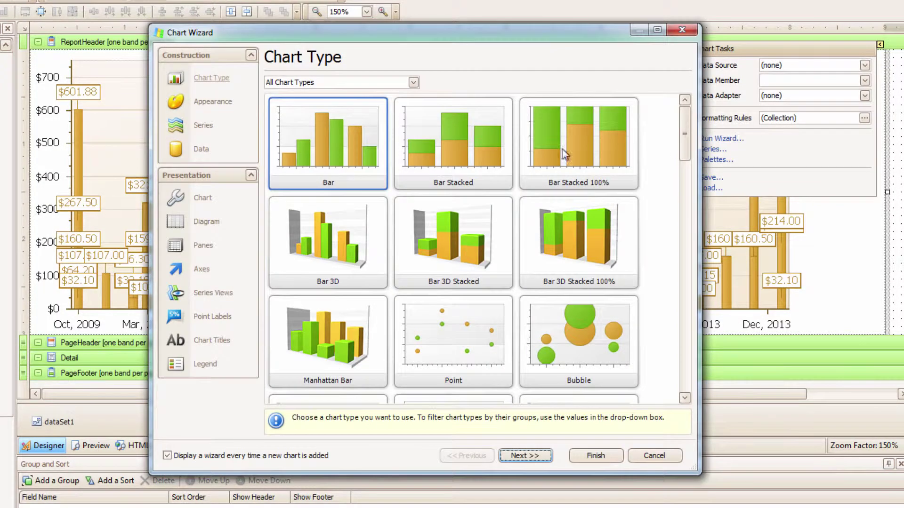
left_click(200, 150)
left_click(314, 85)
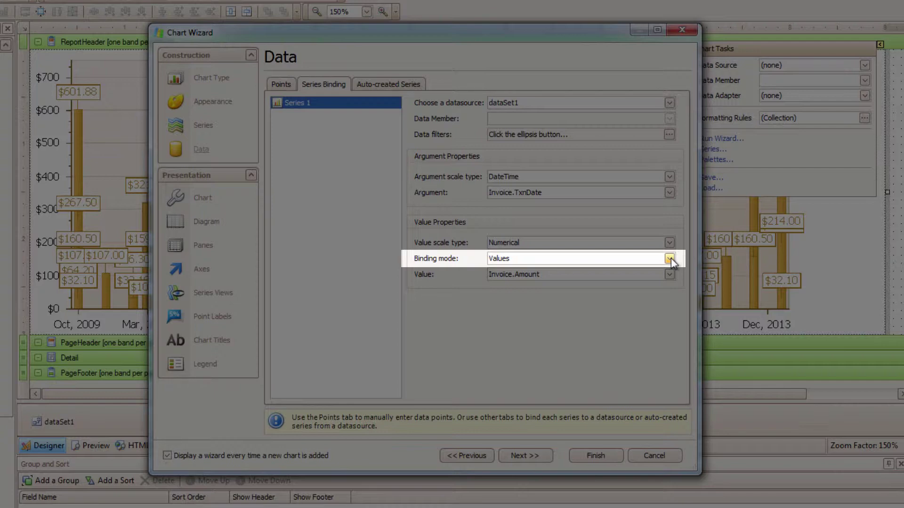
left_click(670, 258)
left_click(626, 281)
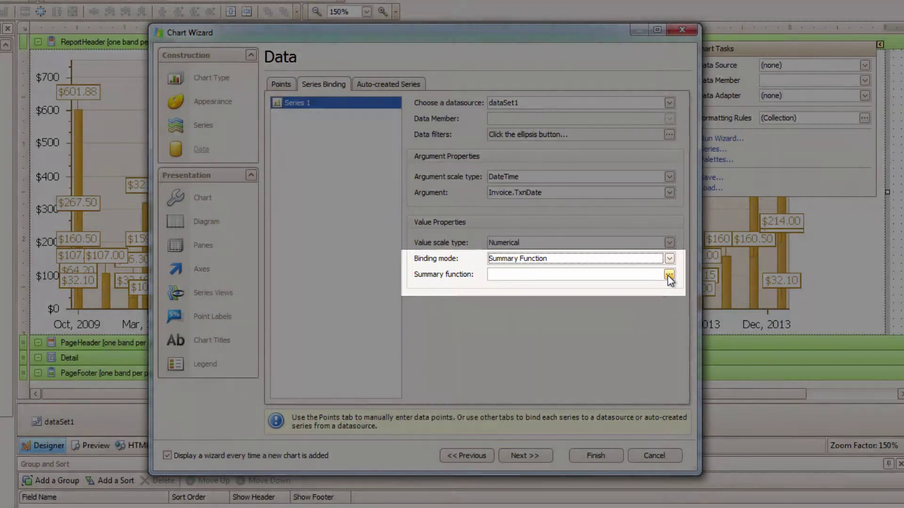
Step: Define the series' summary function as SUM of Invoice.Amount, finish the wizard and preview the report
left_click(668, 275)
left_click_drag(746, 339, 395, 142)
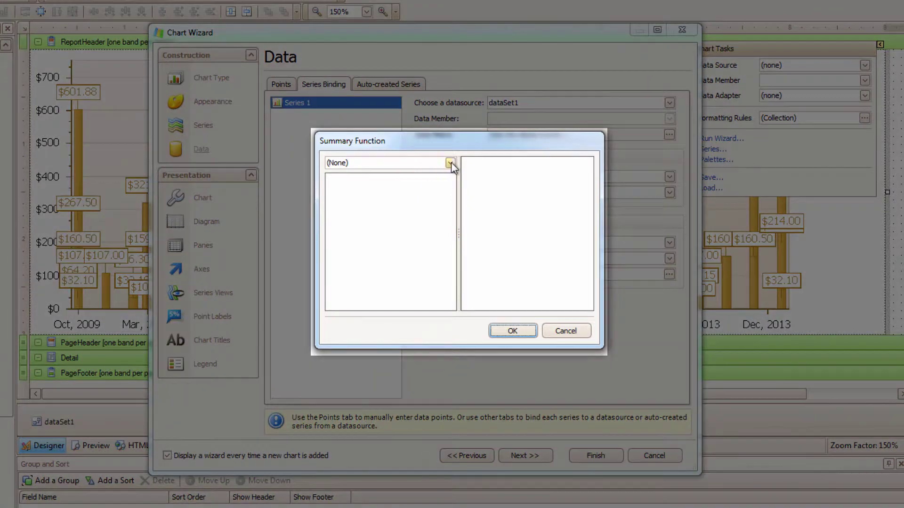
left_click(450, 163)
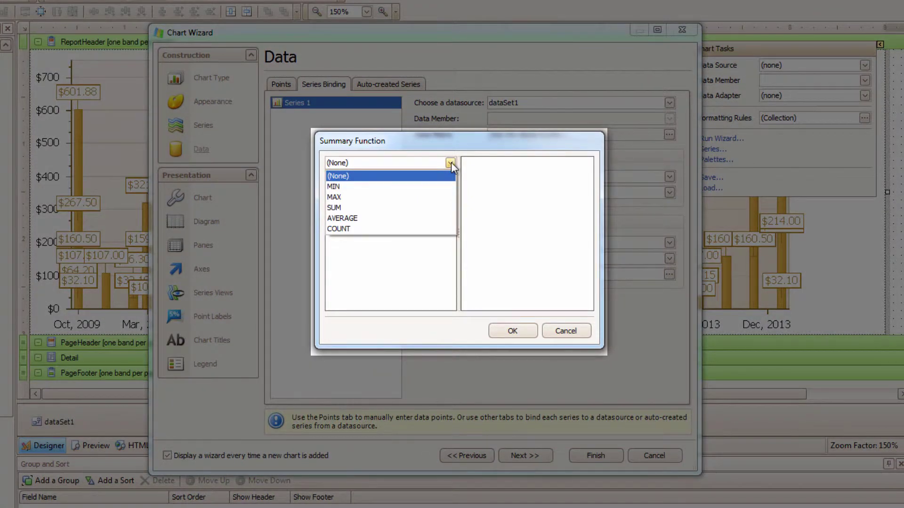
left_click(386, 208)
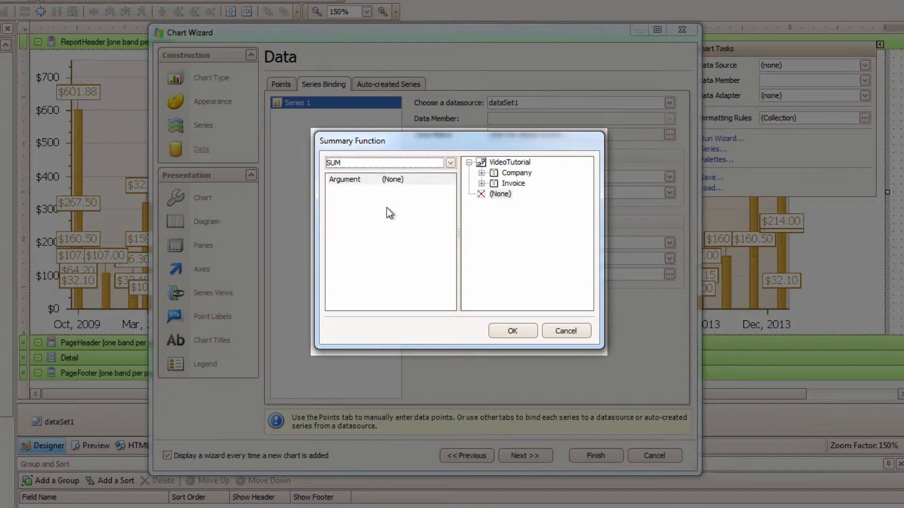
left_click(480, 184)
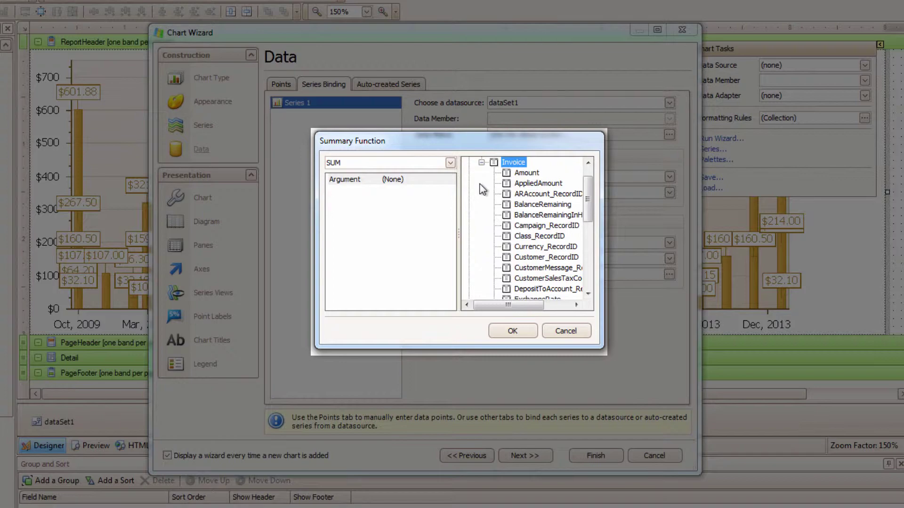
left_click(527, 172)
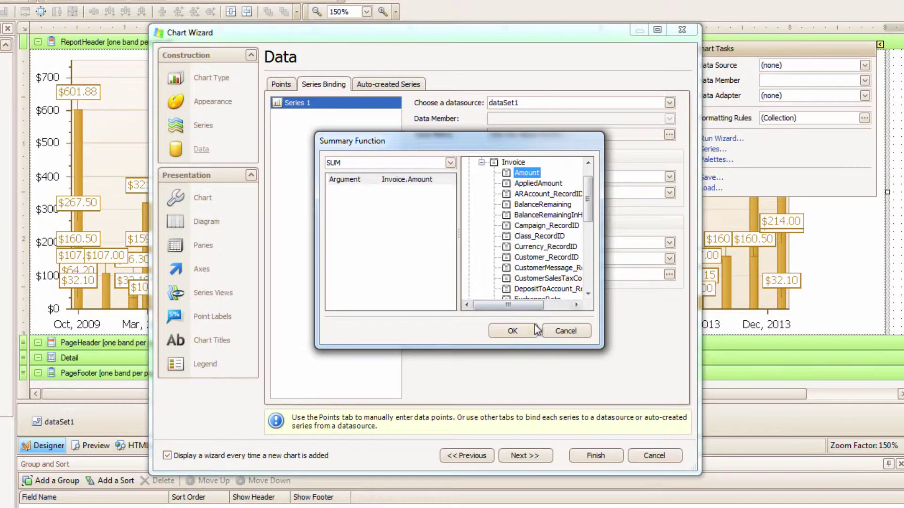
left_click(522, 331)
left_click(595, 455)
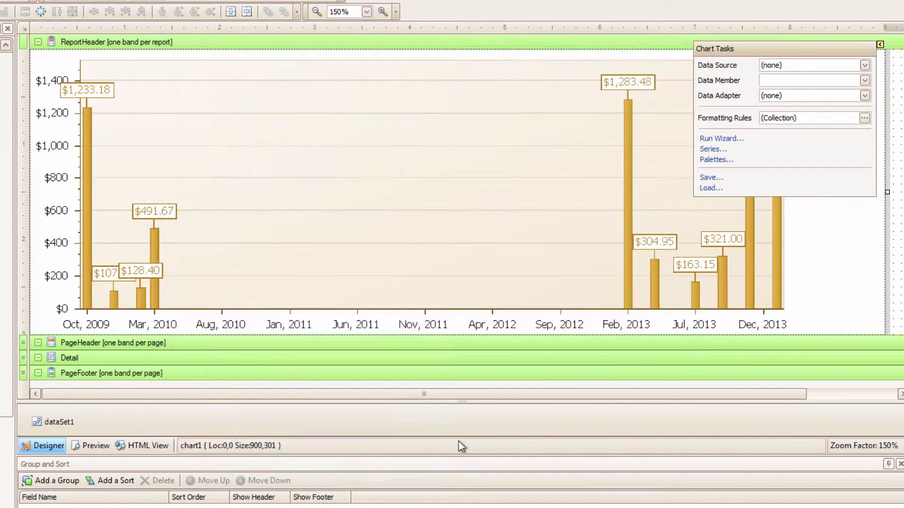
left_click(81, 445)
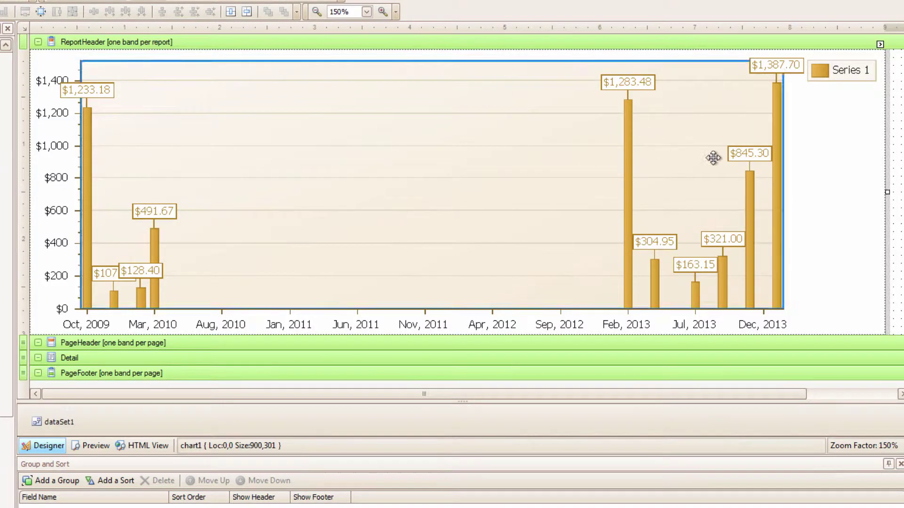
Step: Rerun the Chart Wizard and rename Series 1 as Paid
left_click(879, 44)
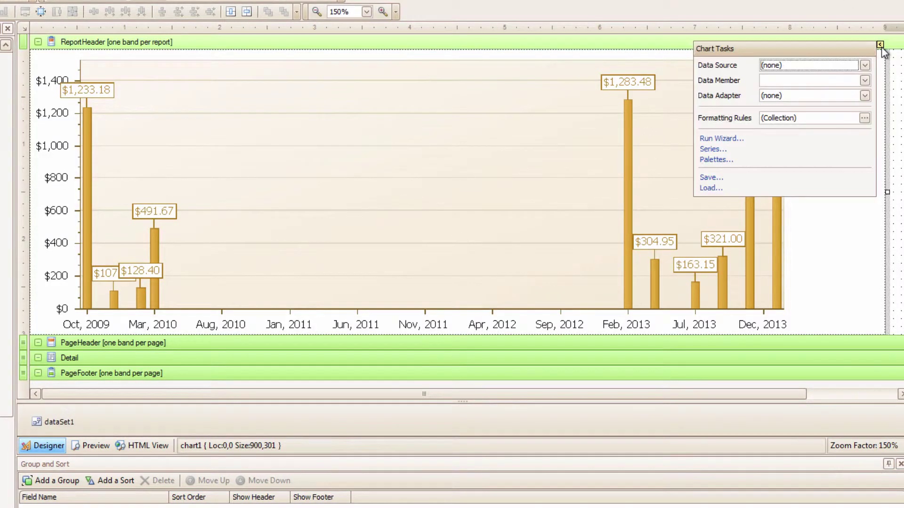
left_click(720, 140)
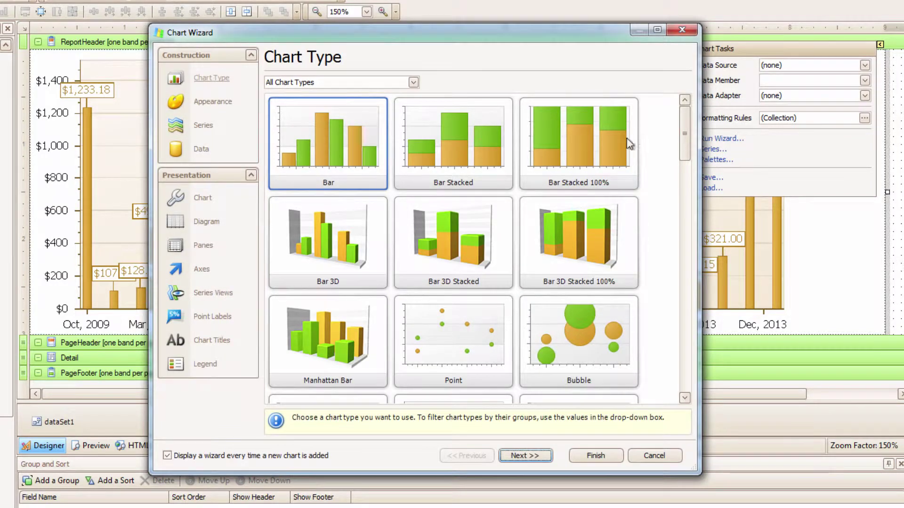
left_click(209, 129)
triple_click(609, 97)
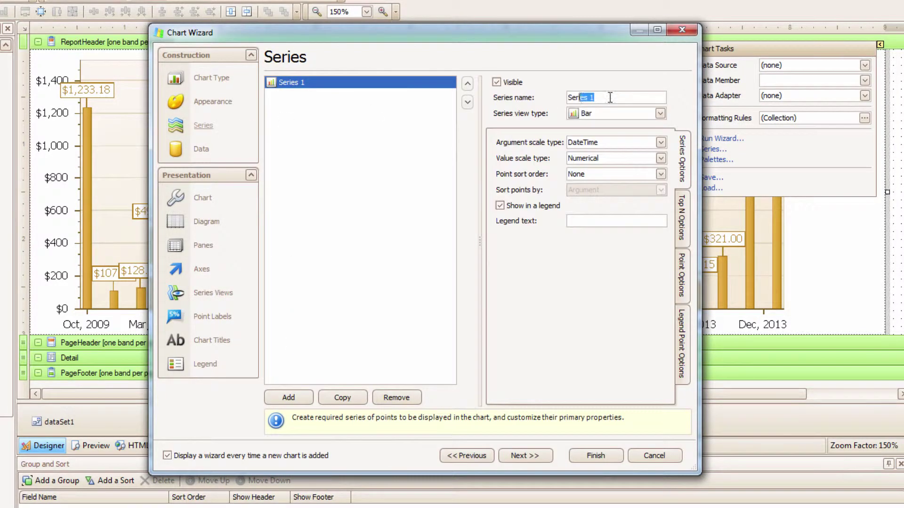
type("Paid")
Step: Add a data filter to the Paid series' binding with Invoice.IsPaid as its column
left_click(202, 150)
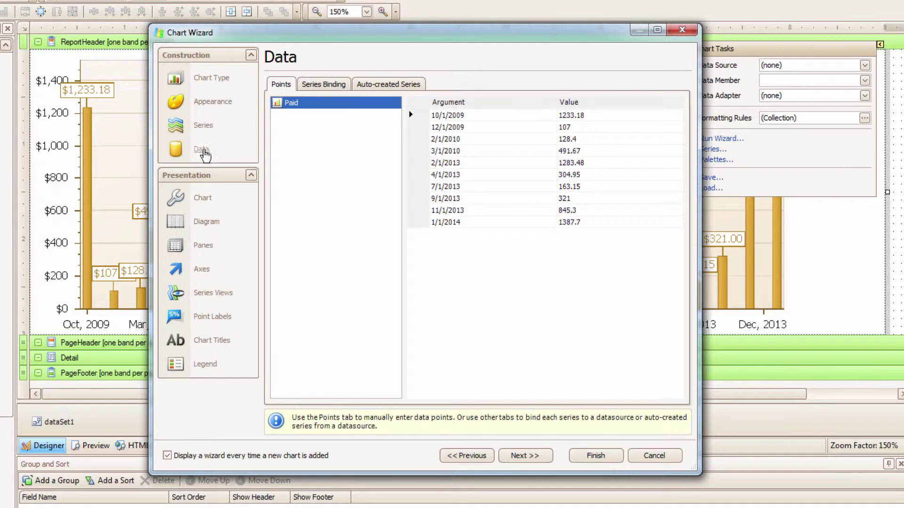
left_click(332, 85)
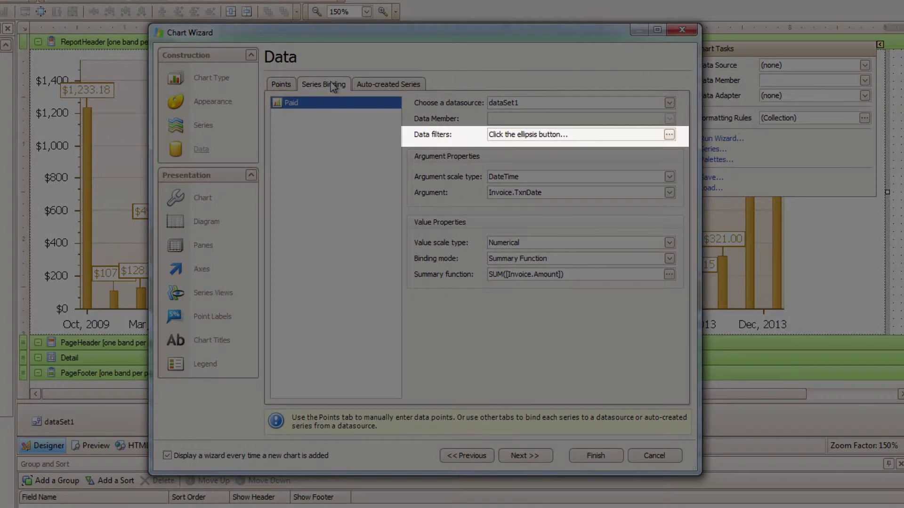
left_click(668, 135)
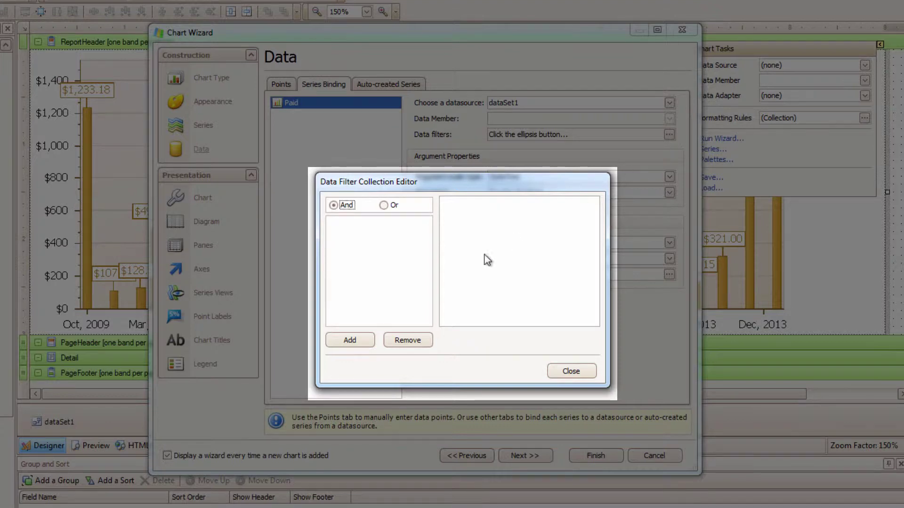
left_click(364, 343)
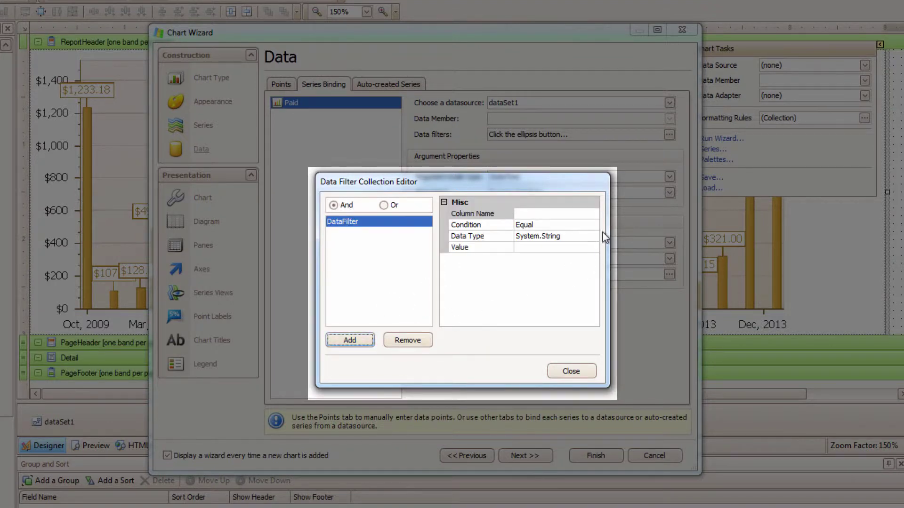
left_click(596, 214)
left_click(593, 215)
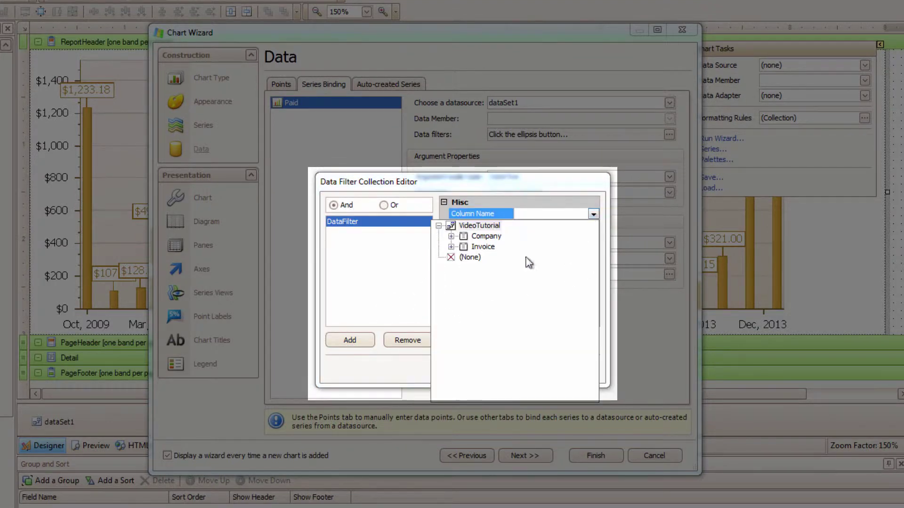
left_click(451, 246)
left_click_drag(594, 256, 602, 318)
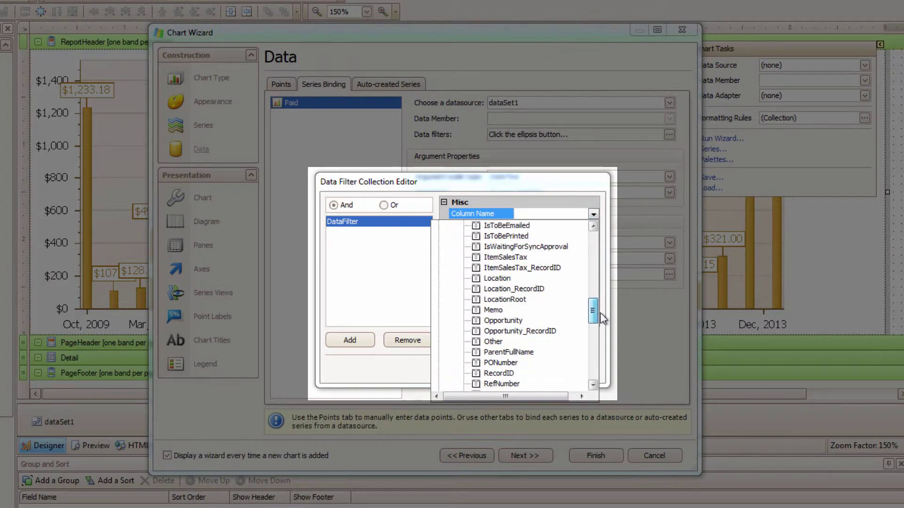
scroll(602, 318, "up", 3)
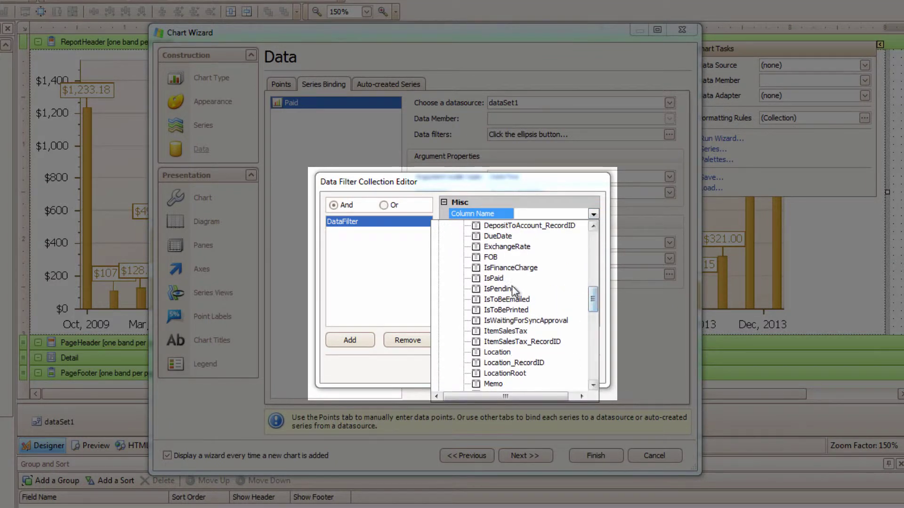
left_click(500, 286)
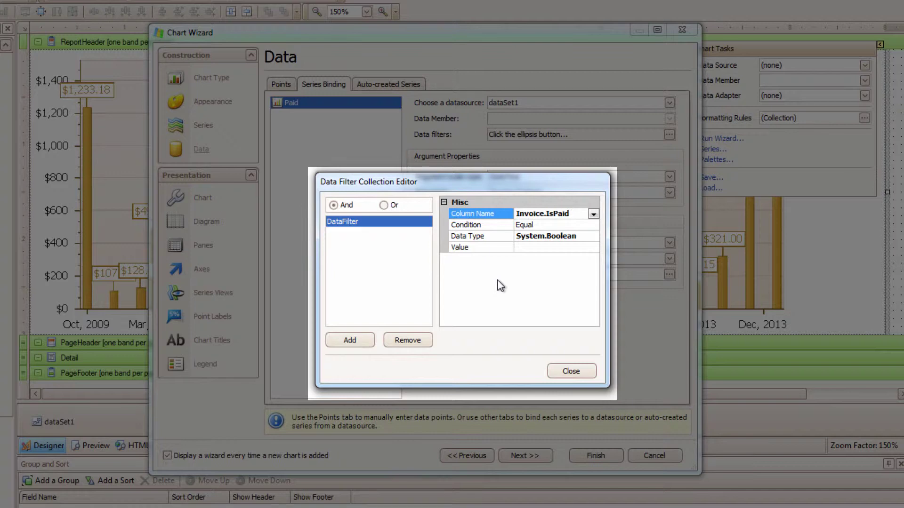
Step: Set the Invoice.IsPaid filter's value to true, then finish the wizard and preview the report
left_click(528, 248)
type("true")
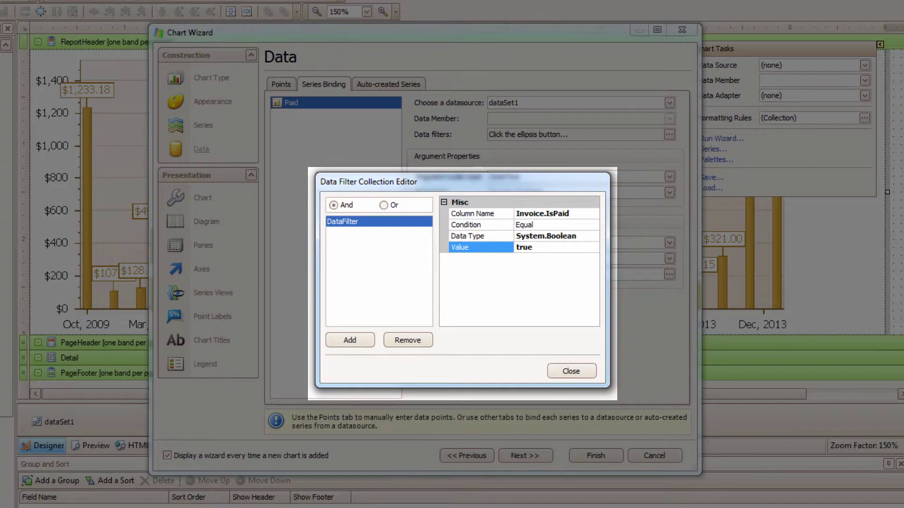
left_click(583, 373)
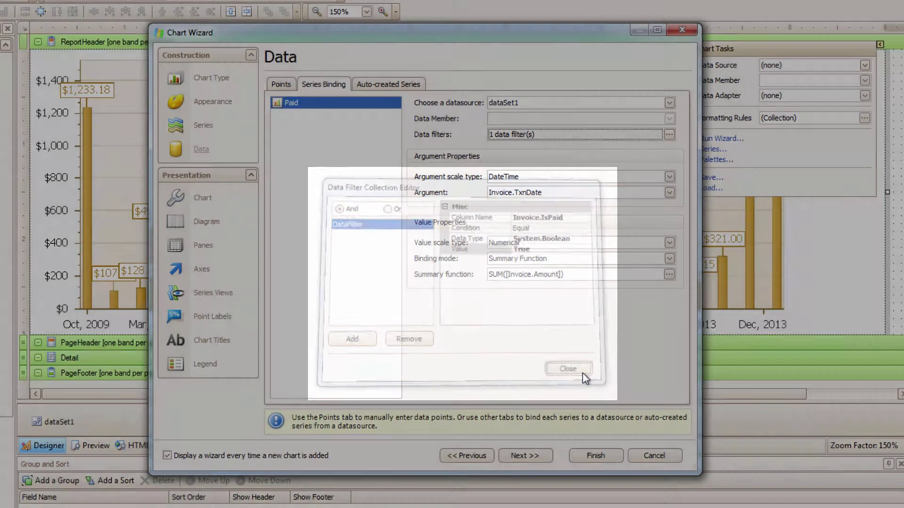
left_click(595, 455)
left_click(84, 448)
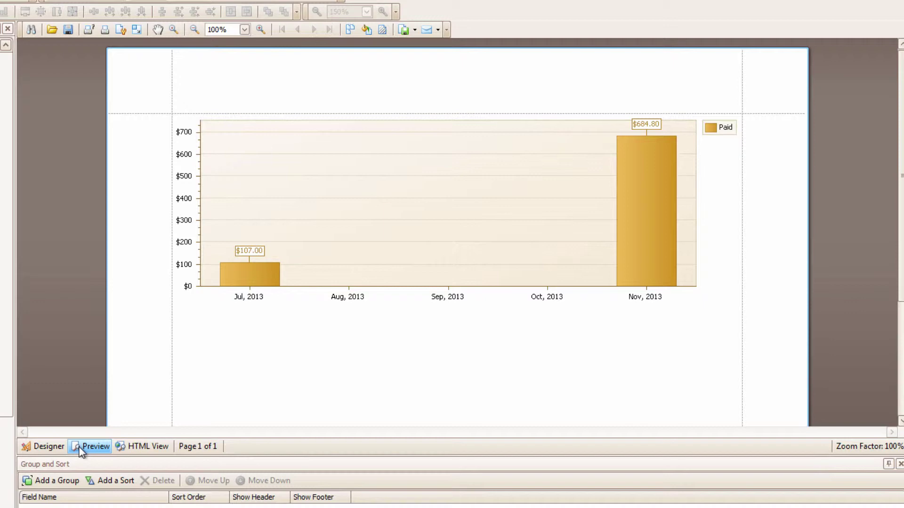
Step: Rerun the Chart Wizard from the designer, copy the Paid series and name the copy Unpaid
left_click(47, 446)
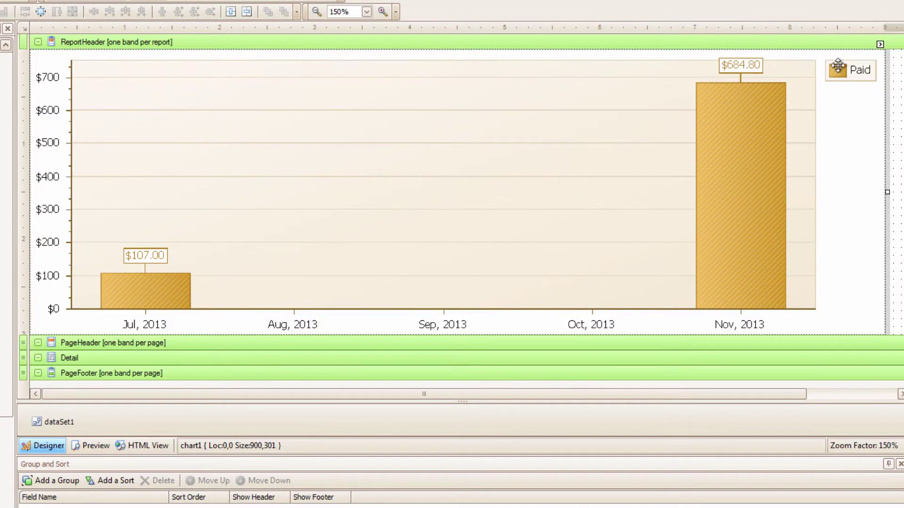
left_click(879, 45)
left_click(720, 140)
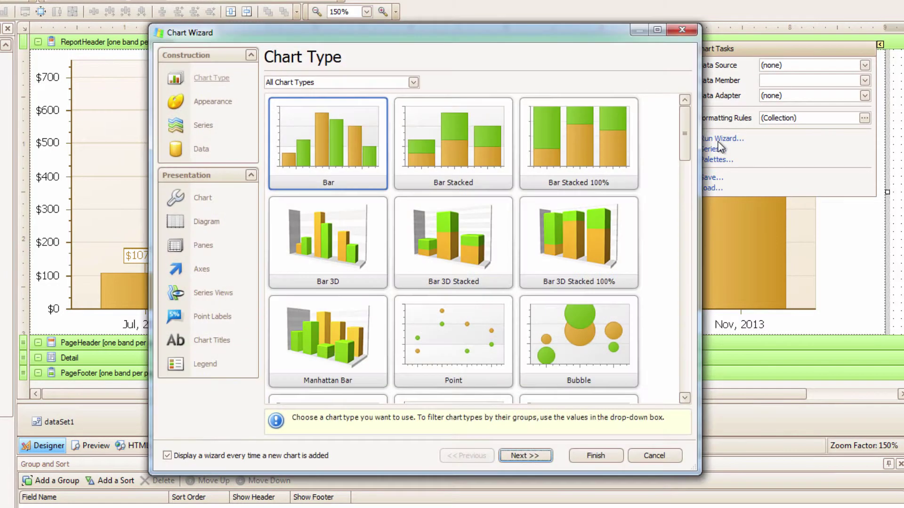
left_click(204, 126)
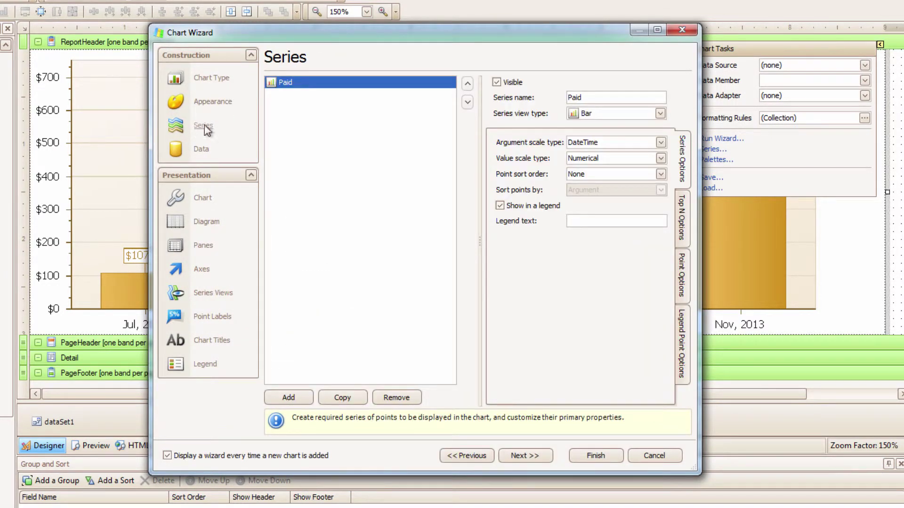
left_click(354, 399)
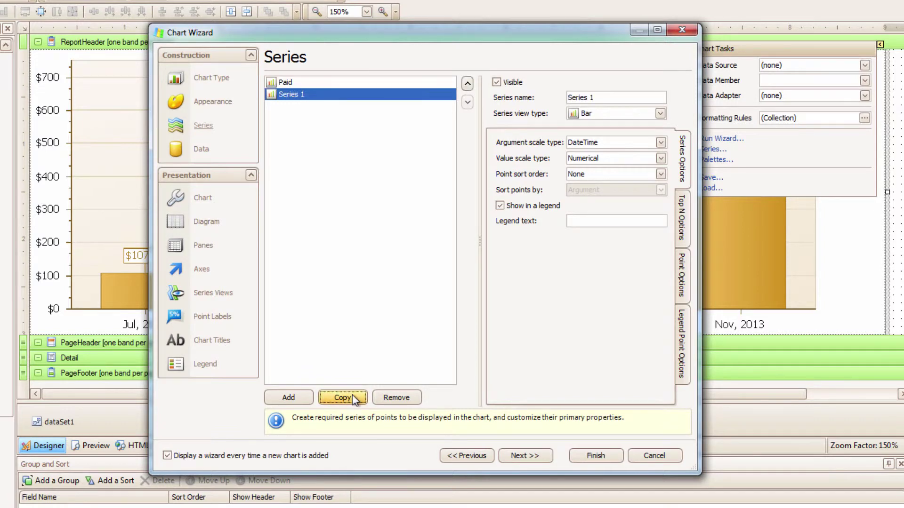
left_click_drag(603, 96, 547, 97)
type("Unpaid")
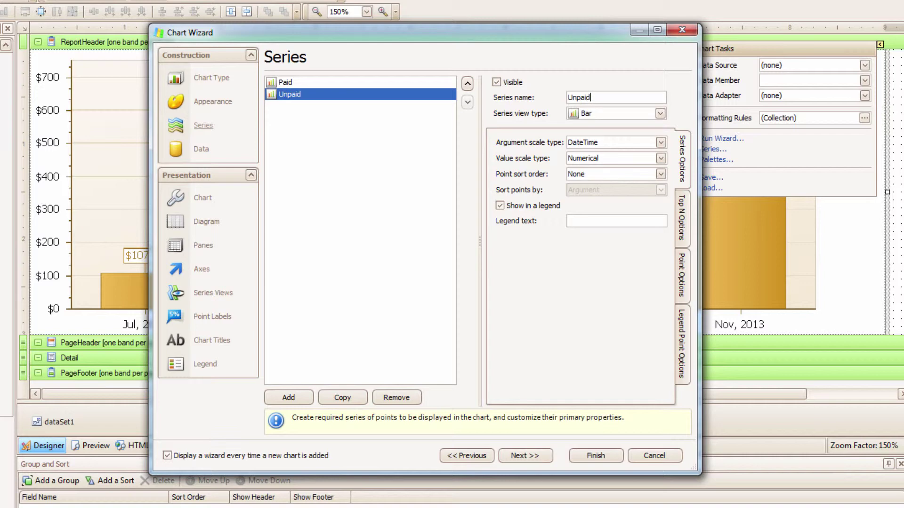
Step: Set the Unpaid series' Invoice.IsPaid filter value to False, finish the wizard and preview the report
left_click(201, 149)
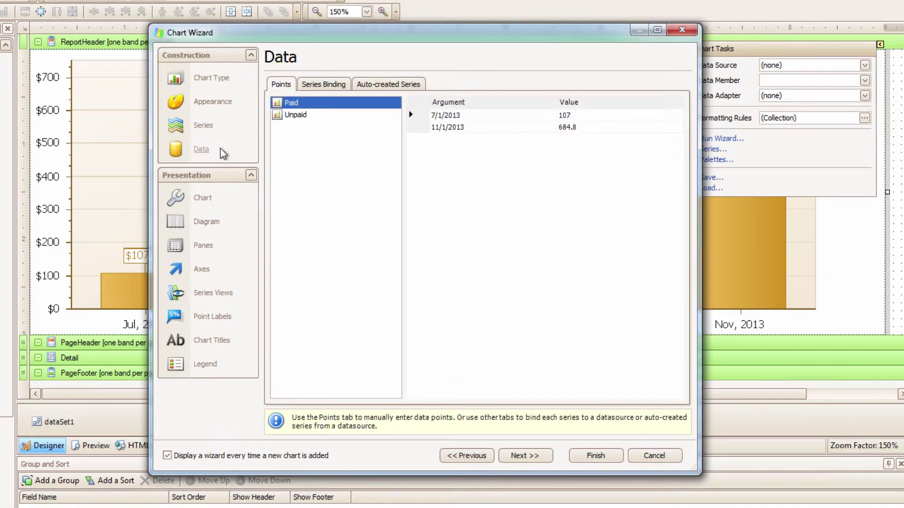
left_click(331, 84)
left_click(297, 117)
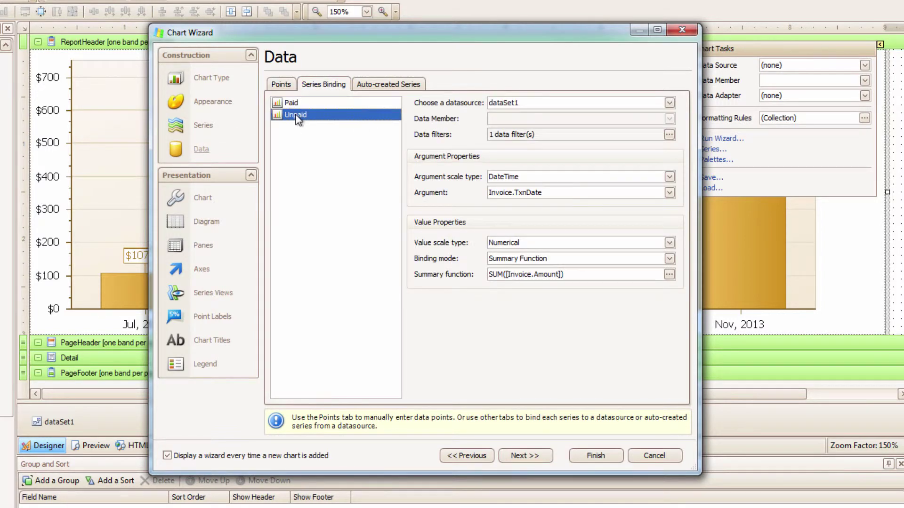
left_click(668, 135)
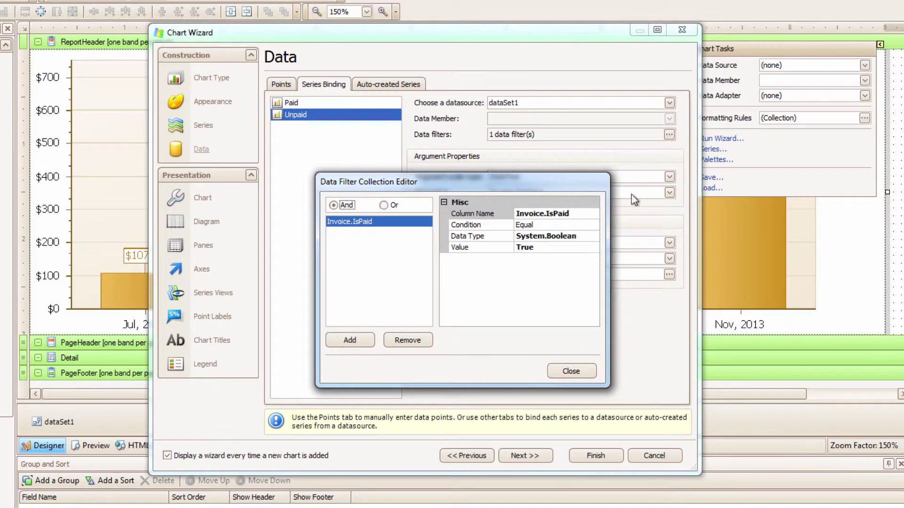
left_click(541, 247)
left_click(541, 249)
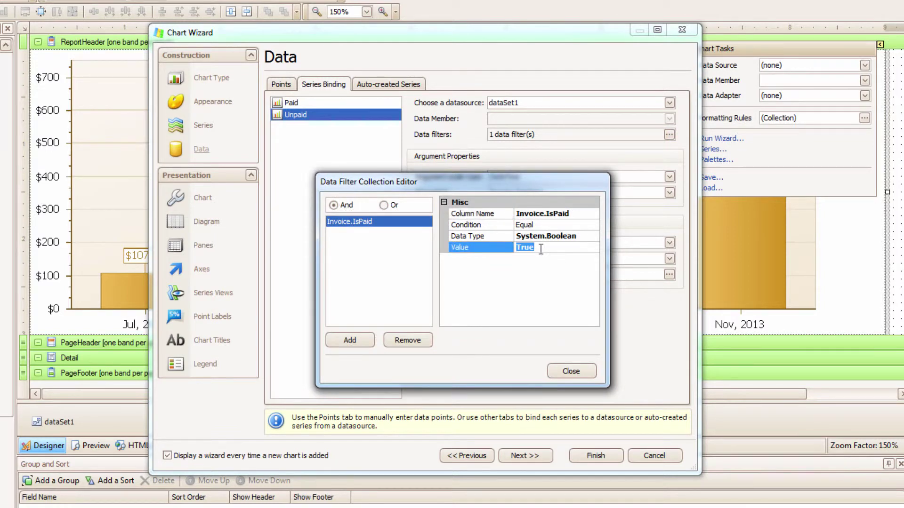
type("False")
left_click(580, 370)
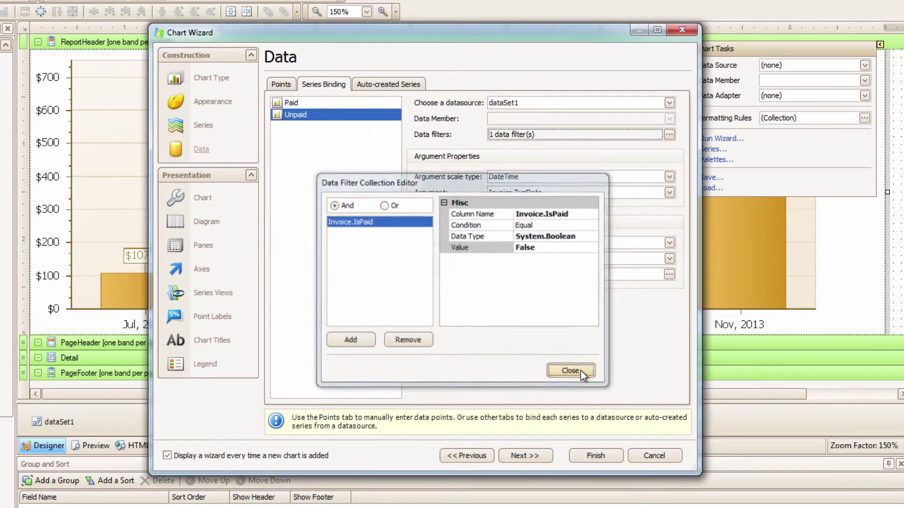
left_click(603, 453)
left_click(94, 446)
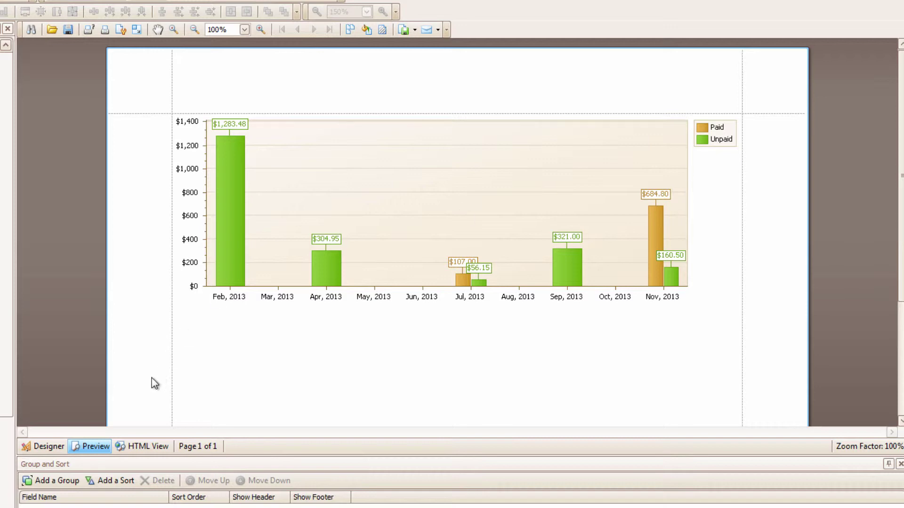
Step: Rerun the Chart Wizard from the designer and set the view type of both the Paid and Unpaid series to Bar Stacked
left_click(49, 447)
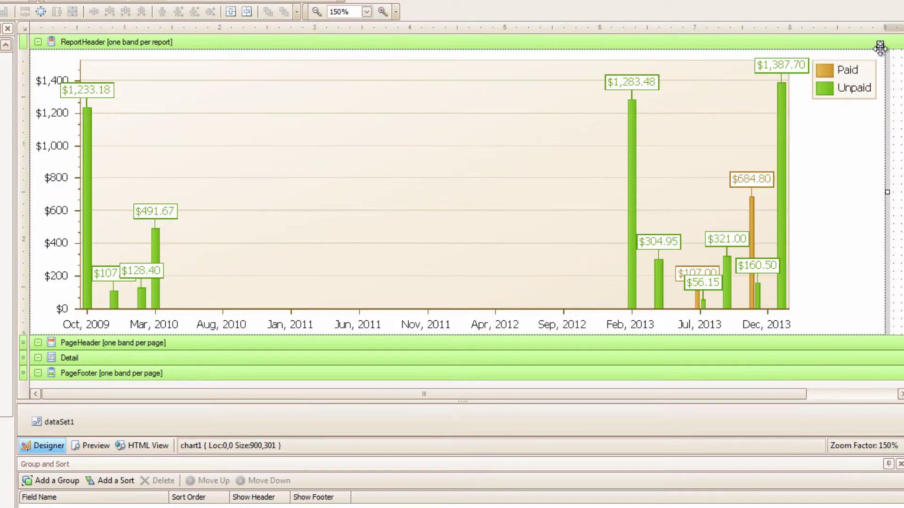
left_click(879, 45)
left_click(720, 139)
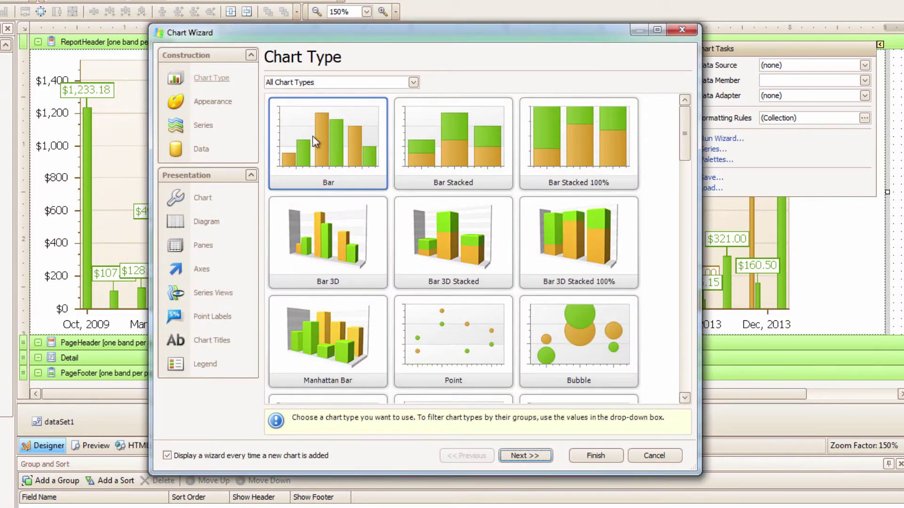
left_click(204, 126)
left_click(659, 114)
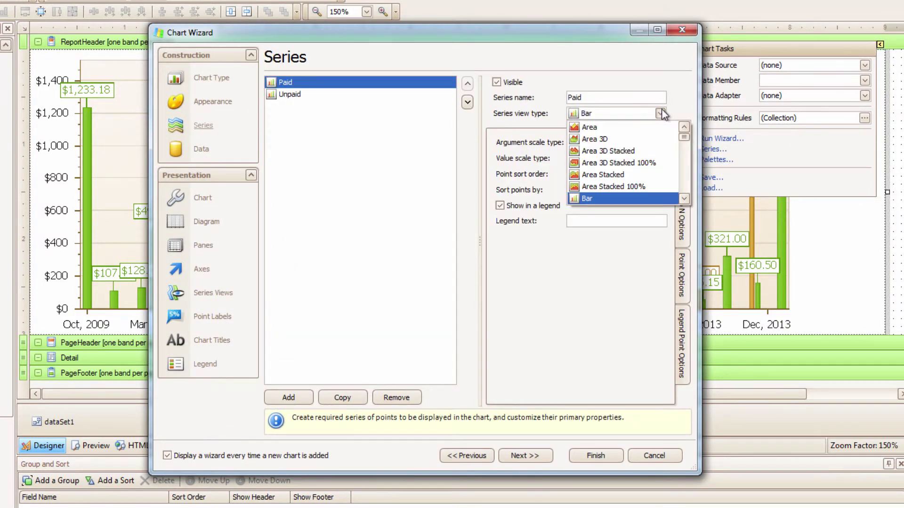
scroll(631, 155, "down", 3)
left_click(636, 141)
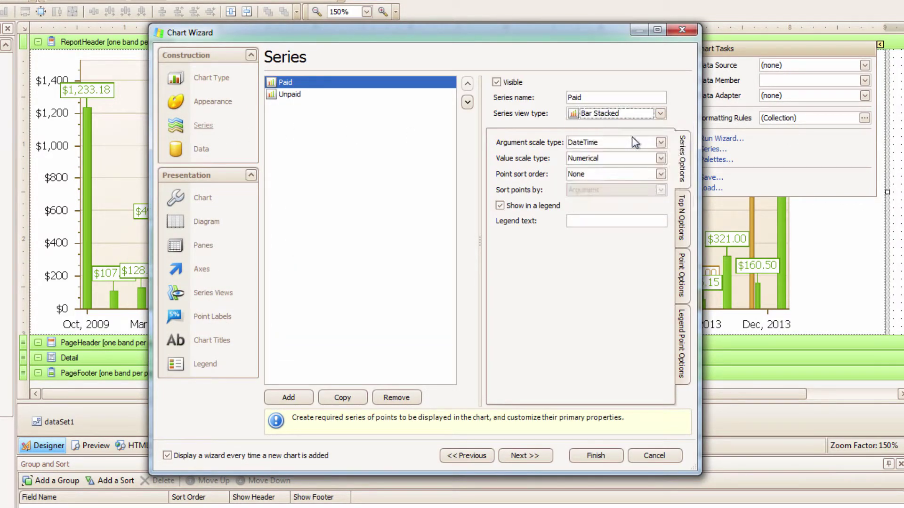
left_click(283, 94)
left_click(661, 113)
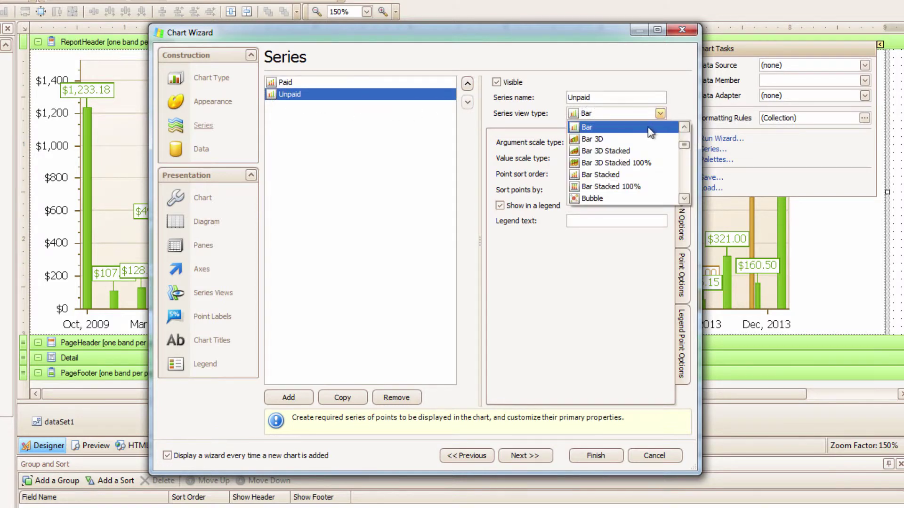
left_click(632, 173)
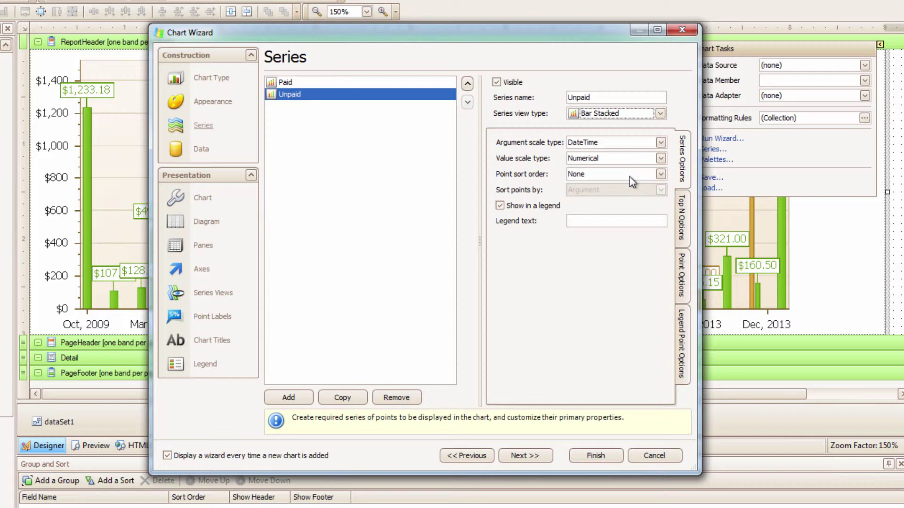
Step: Copy the Unpaid series, name the copy Total and set its view type to Point
left_click(343, 400)
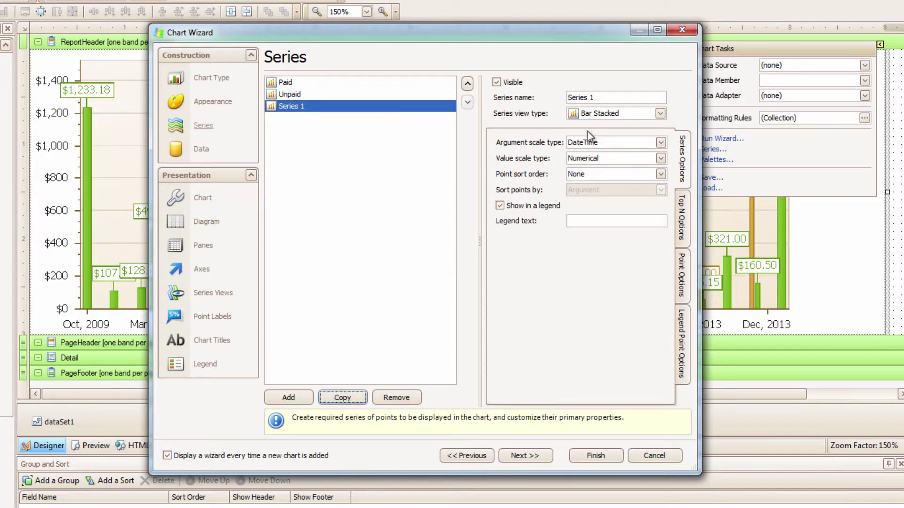
left_click_drag(606, 99, 566, 98)
type("Total")
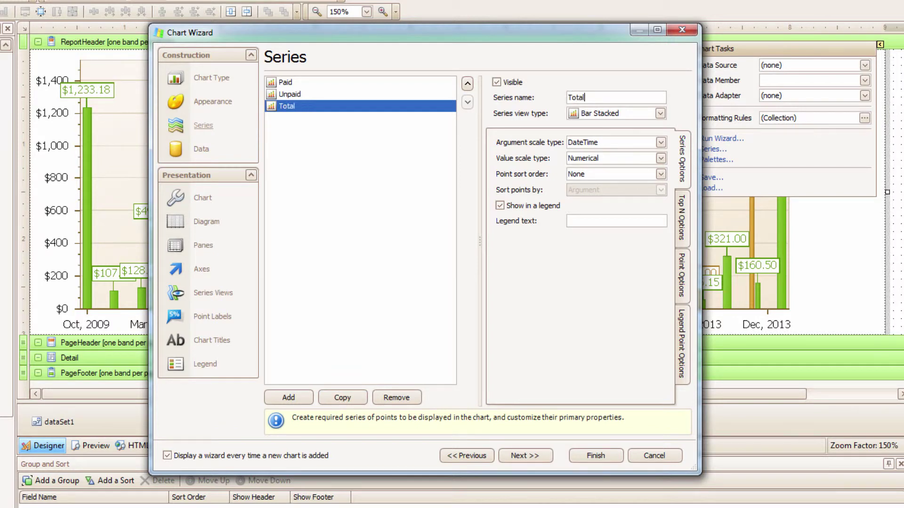
left_click(617, 113)
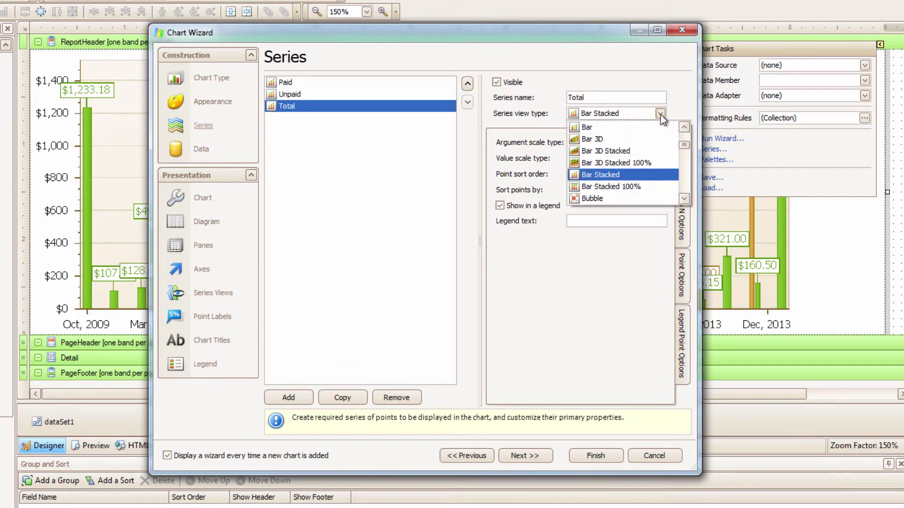
scroll(645, 189, "down", 4)
left_click(616, 163)
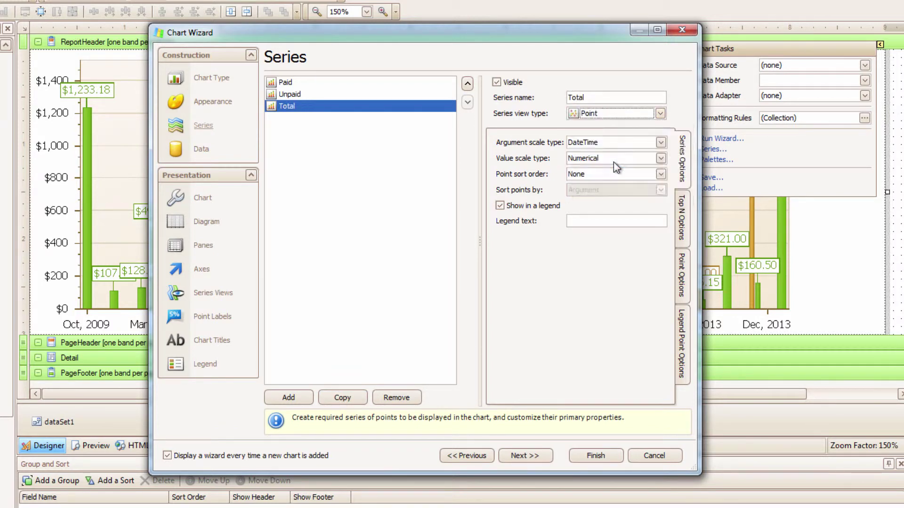
Step: Remove the Invoice.IsPaid data filter from the Total series, finish the wizard and preview the report
left_click(205, 151)
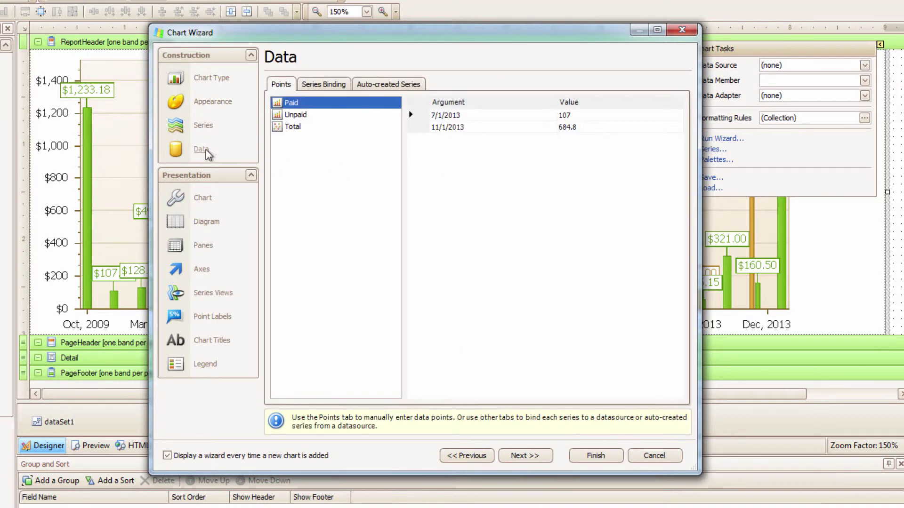
left_click(329, 84)
left_click(299, 127)
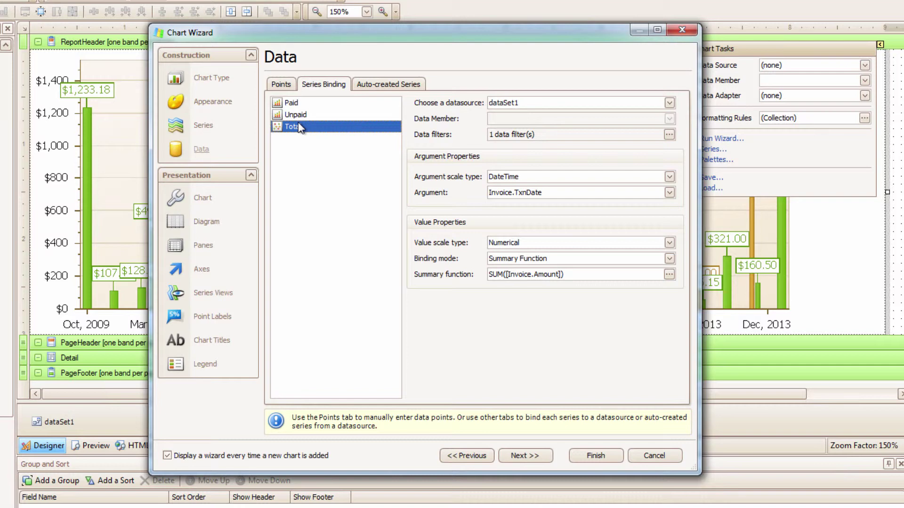
left_click(669, 135)
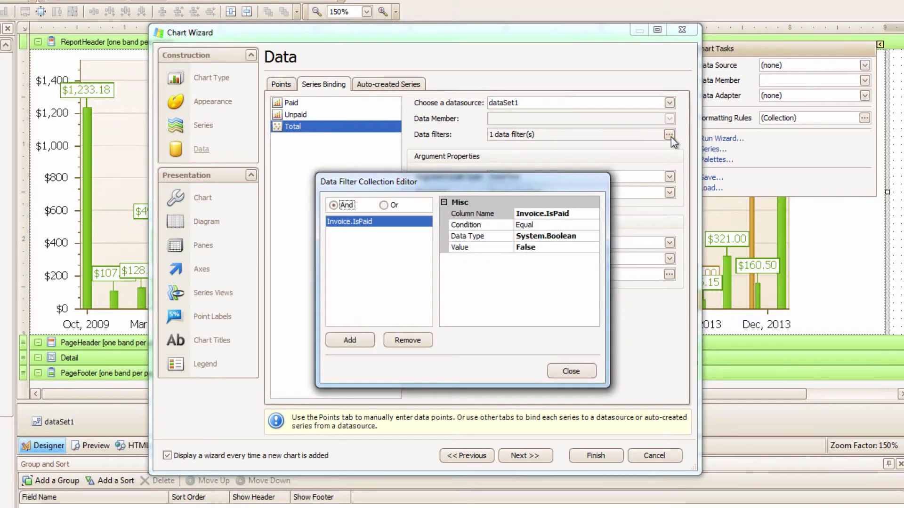
left_click(407, 340)
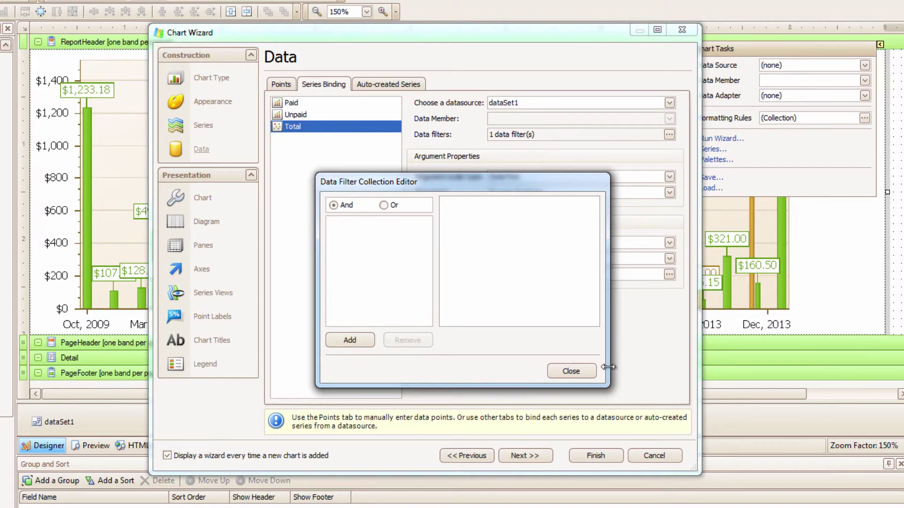
left_click(577, 371)
left_click(598, 457)
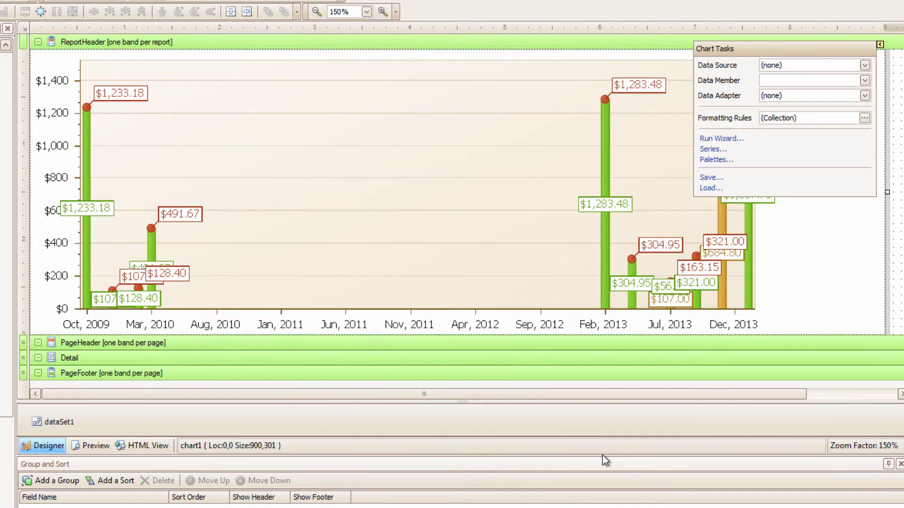
left_click(91, 446)
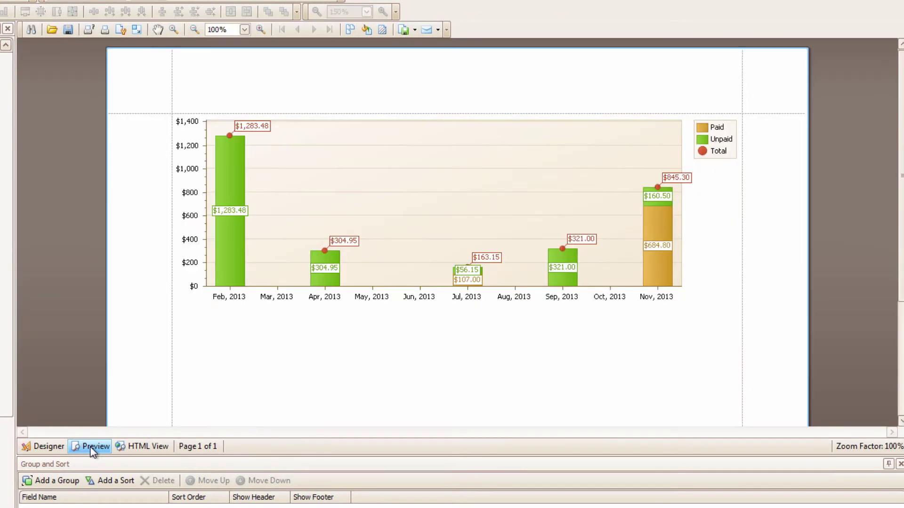